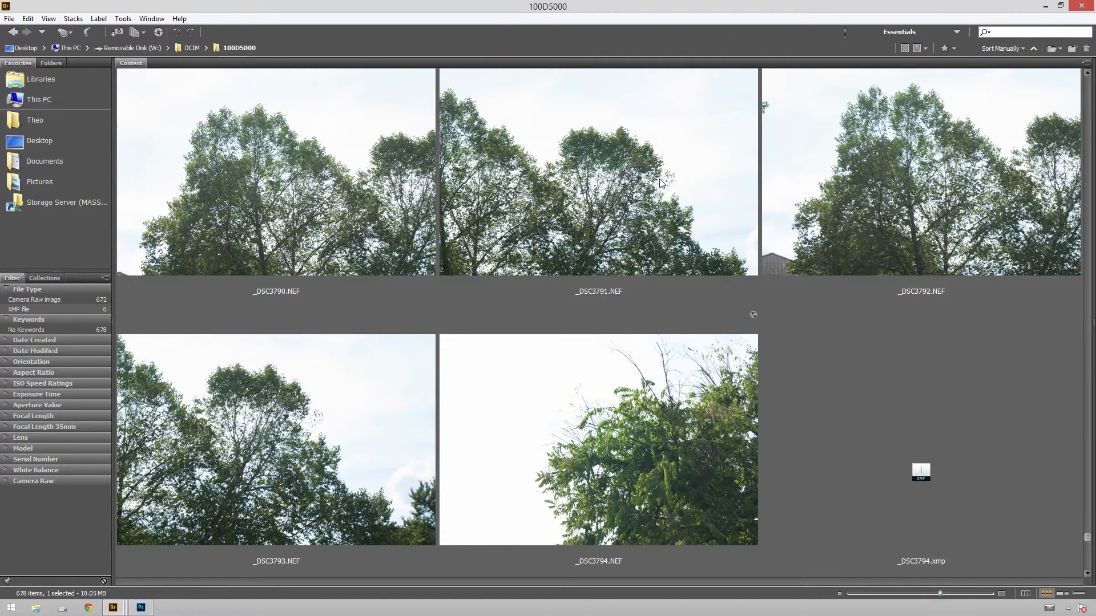
Place the tree photo _DSC3794.NEF from Bridge into the open portrait MGP_1377.CR2 in Photoshop as a smart object.
click(598, 455)
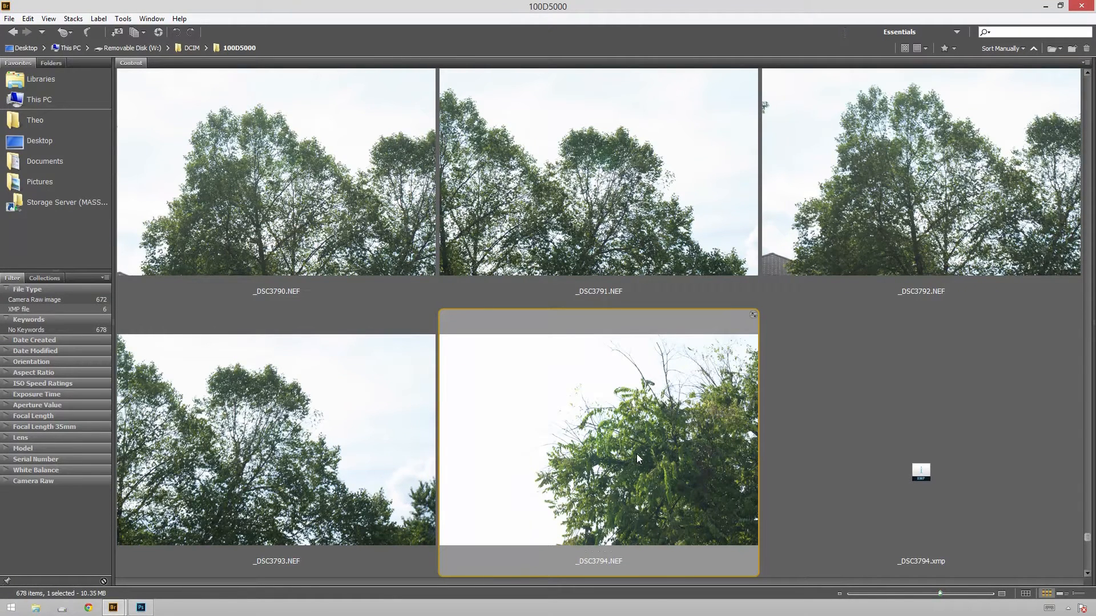
drag(835, 10, 902, 77)
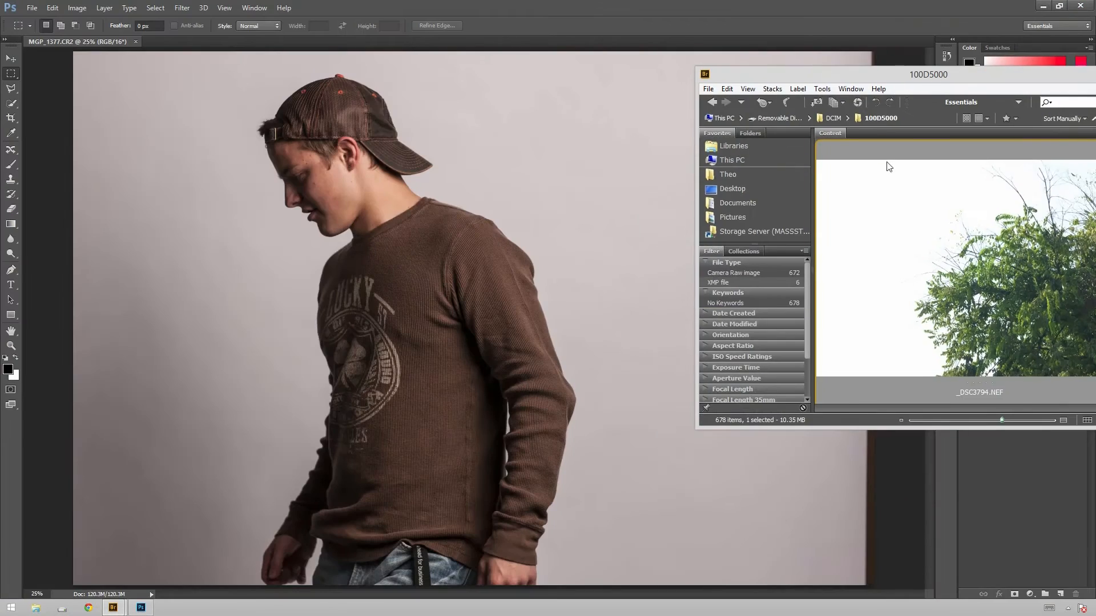
click(410, 268)
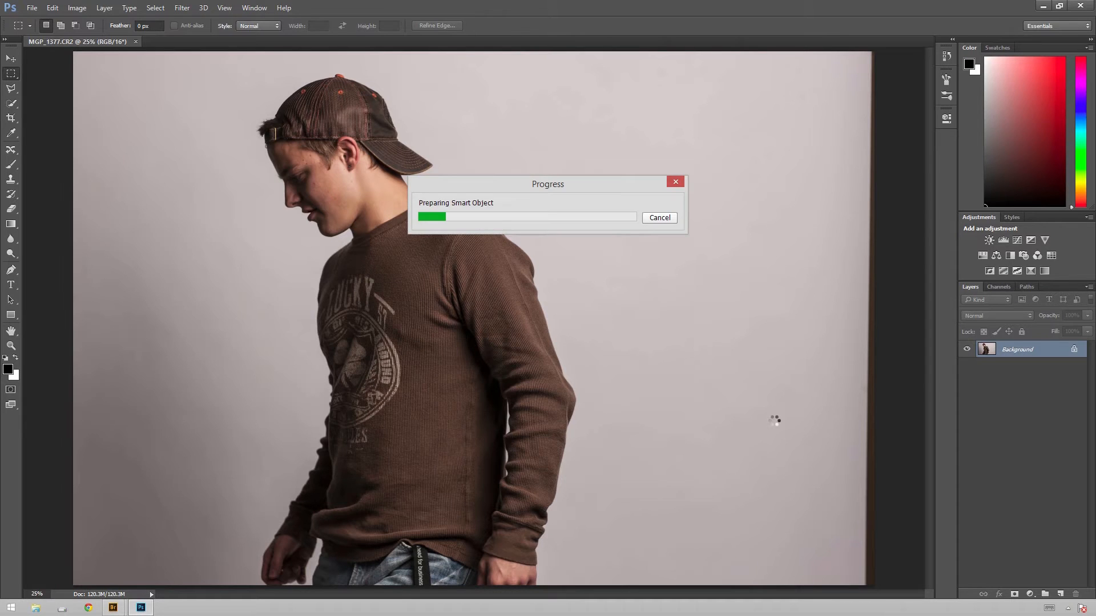
key(m)
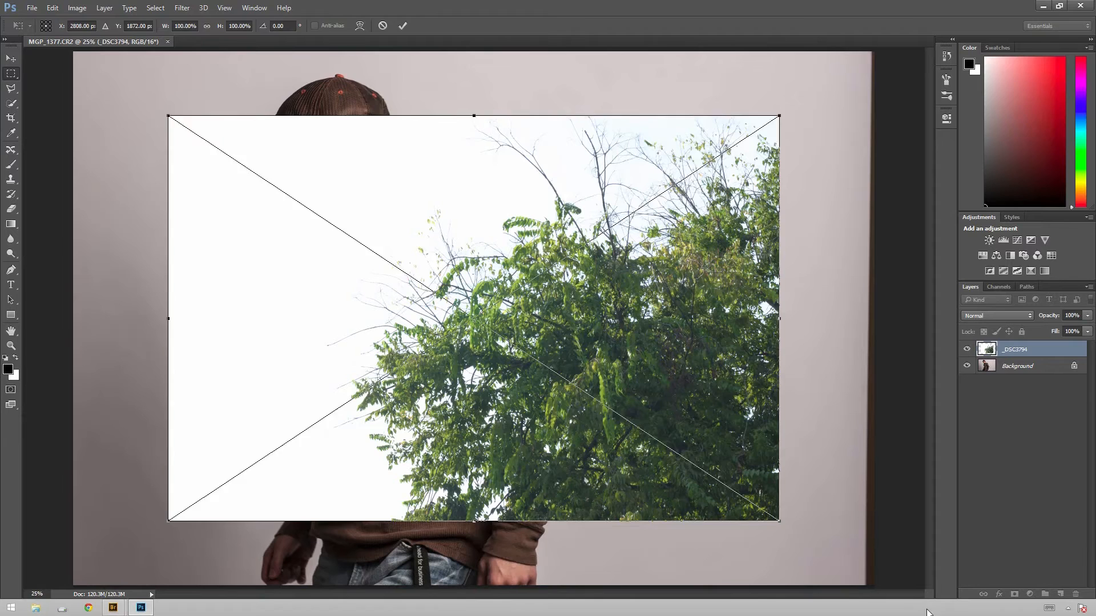
Flip the placed tree photo horizontally, commit the placement and hide its layer.
key(ctrl+t)
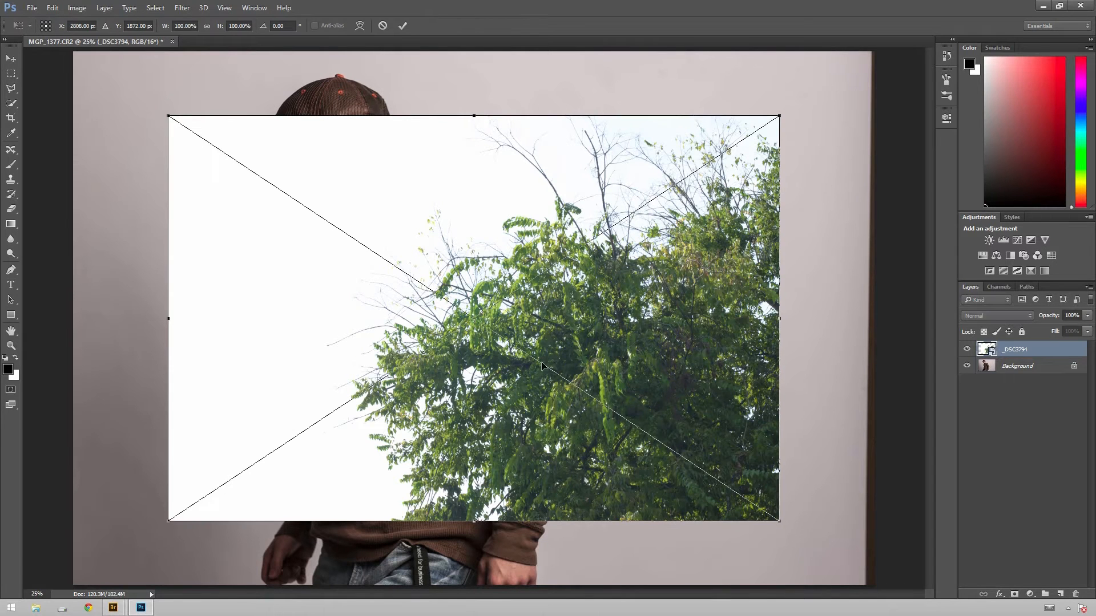
right_click(626, 345)
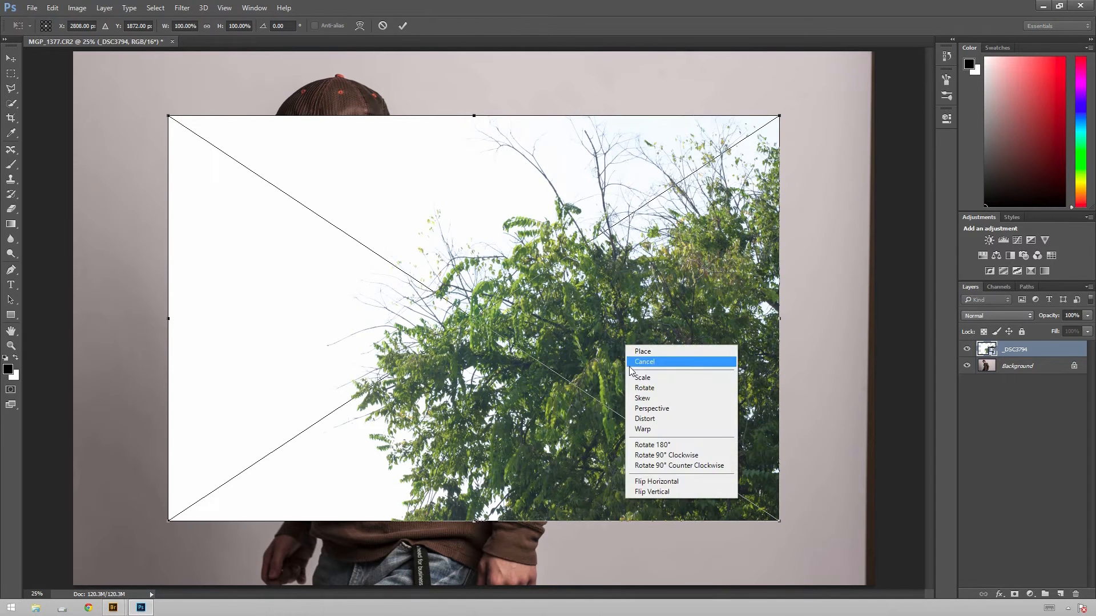
click(682, 481)
key(Return)
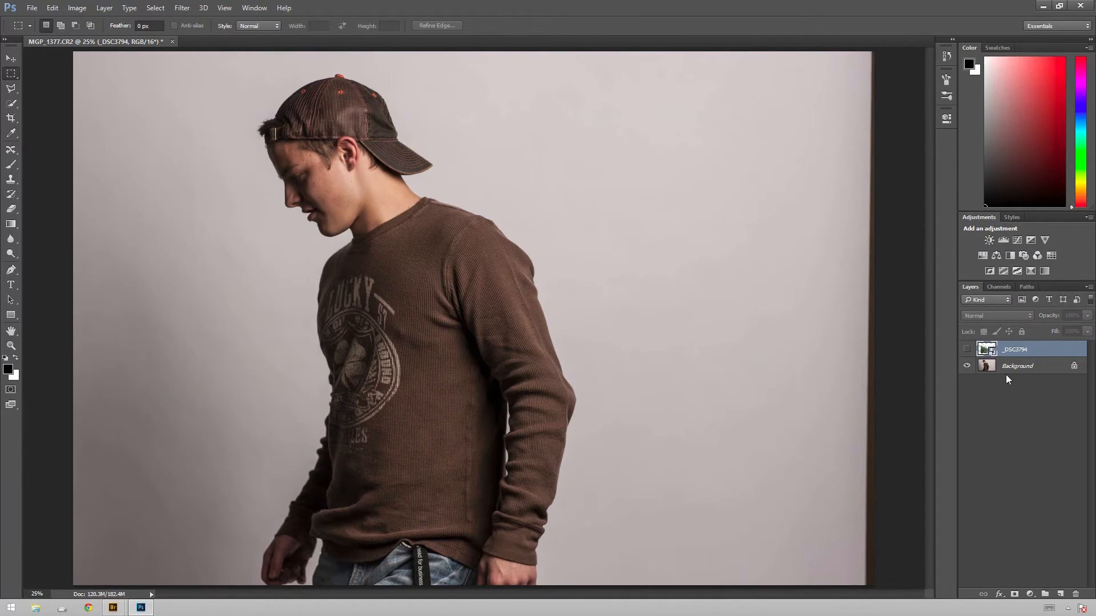
Select the grey backdrop on the Background layer with the Quick Selection tool and invert the selection onto the man.
click(987, 375)
click(990, 366)
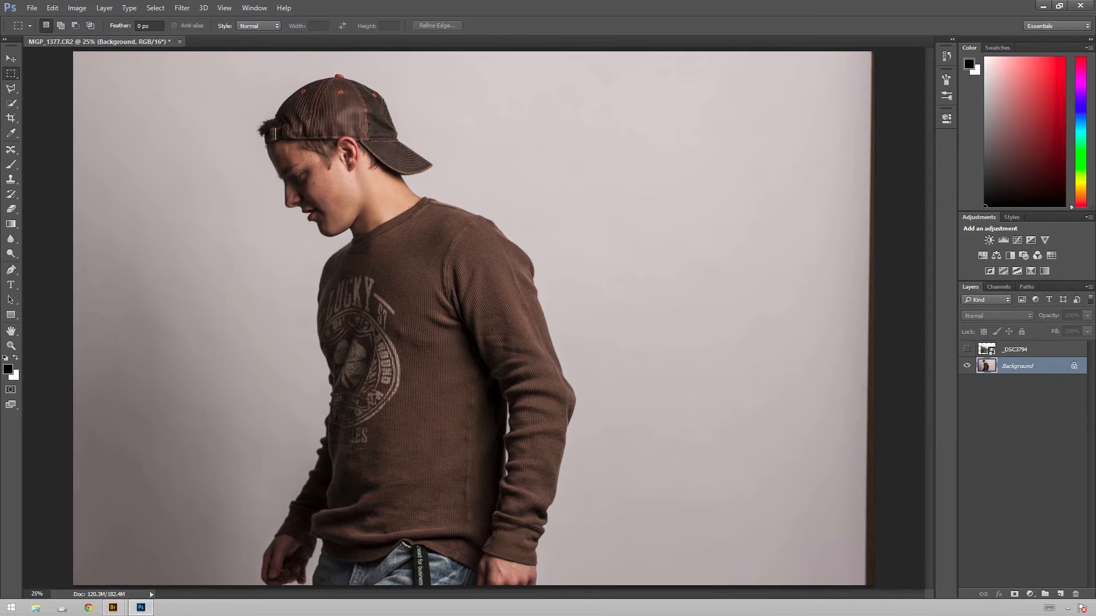
key(w)
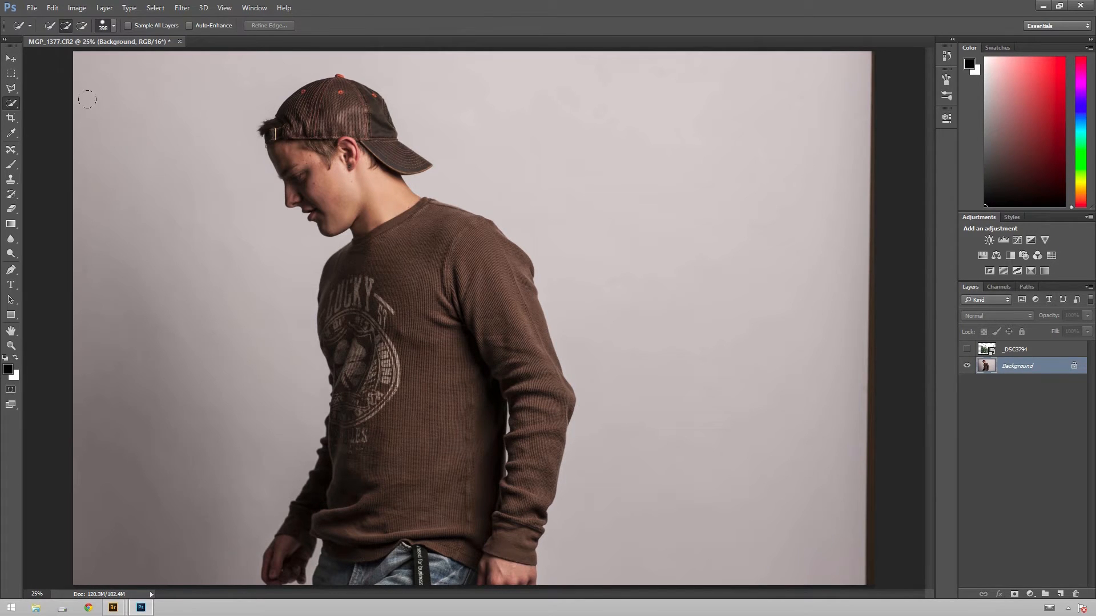
right_click(11, 103)
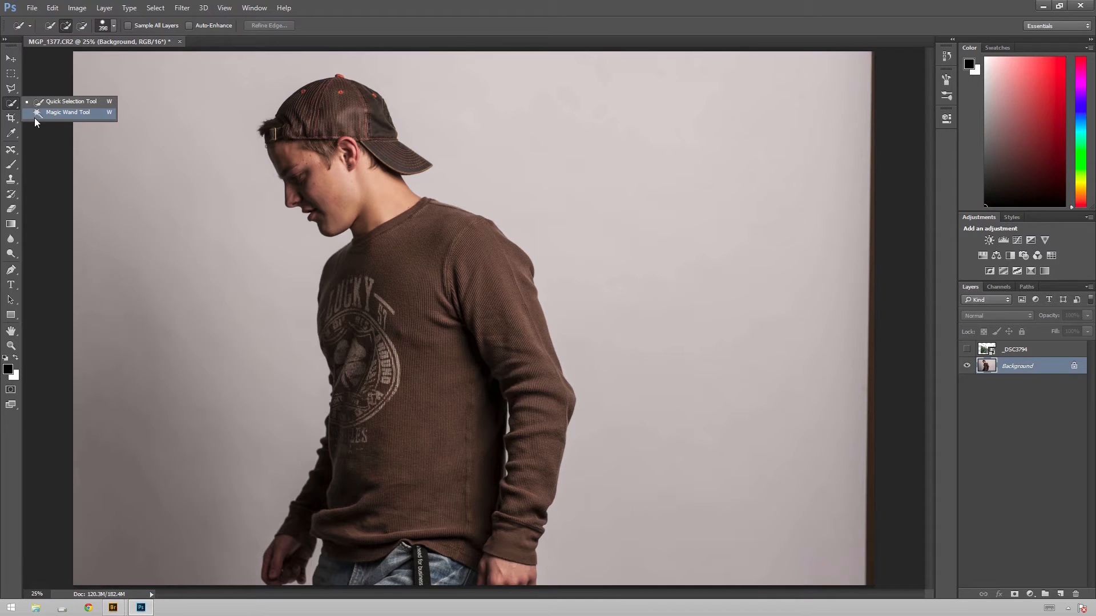
click(73, 103)
drag(154, 310, 171, 366)
mouse_move(568, 123)
mouse_down()
mouse_move(631, 159)
mouse_move(764, 332)
mouse_up()
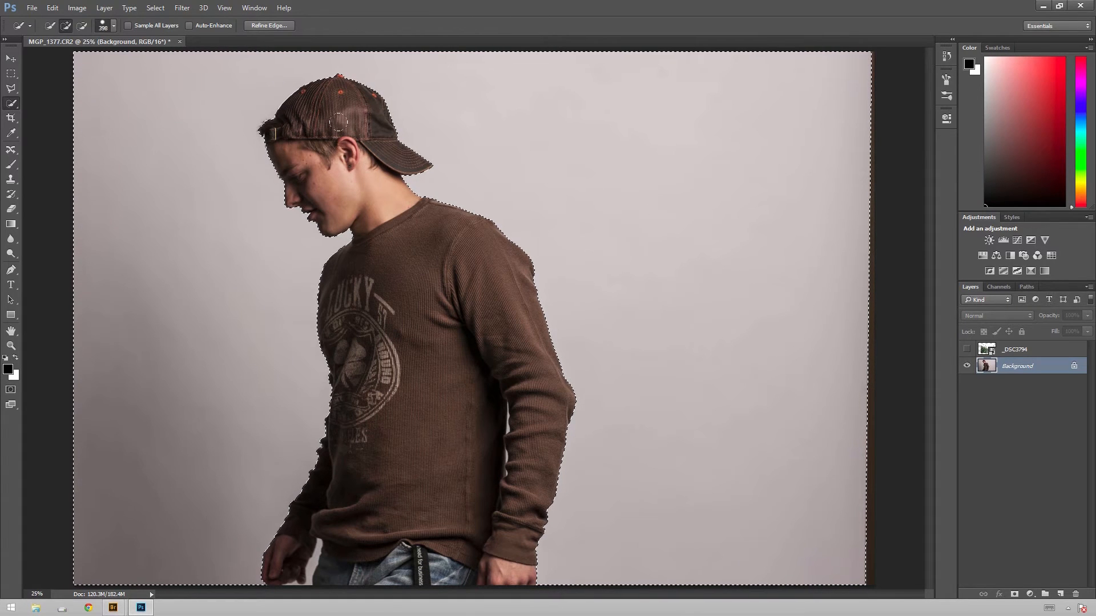
key(ctrl+shift+i)
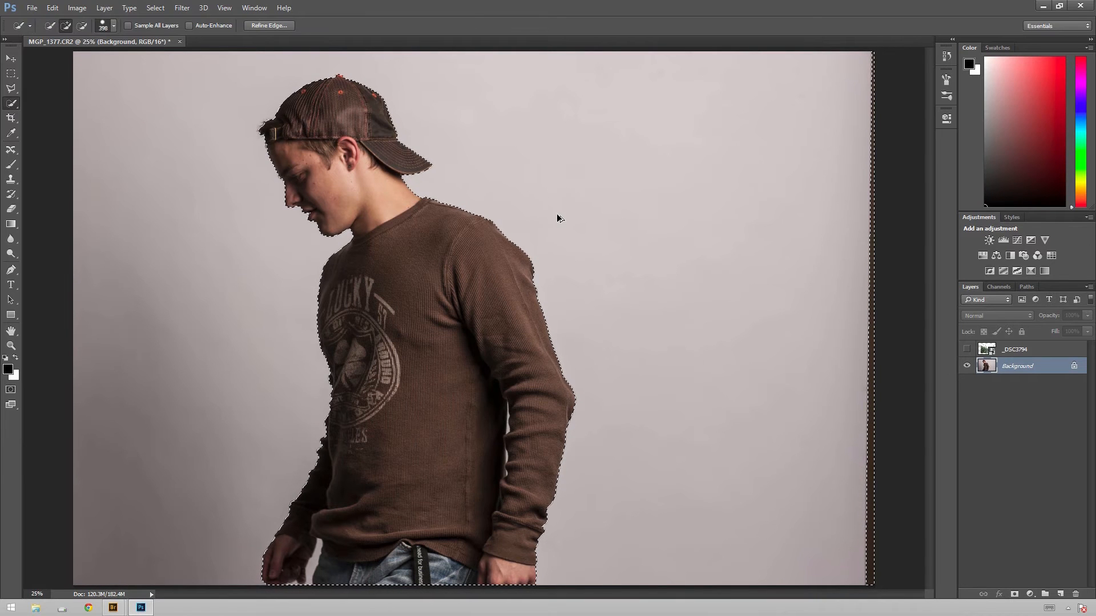
Run Refine Edge on the man's selection and output it to New Layer with Layer Mask, keeping the original layer hidden.
key(ctrl+alt+r)
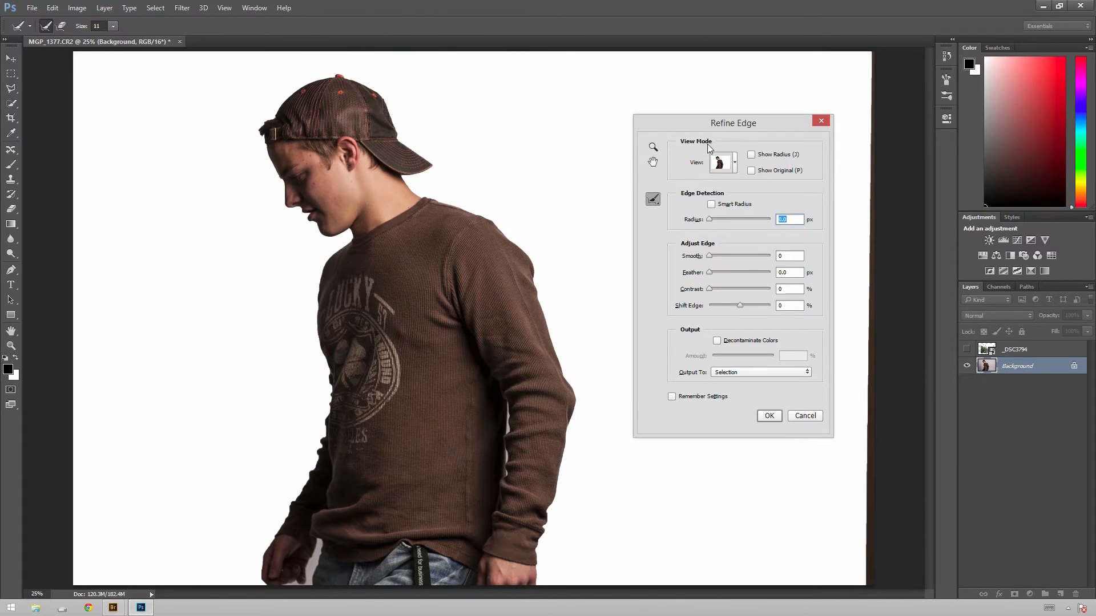
mouse_move(235, 120)
mouse_down()
mouse_move(274, 116)
mouse_move(261, 137)
mouse_up()
click(764, 372)
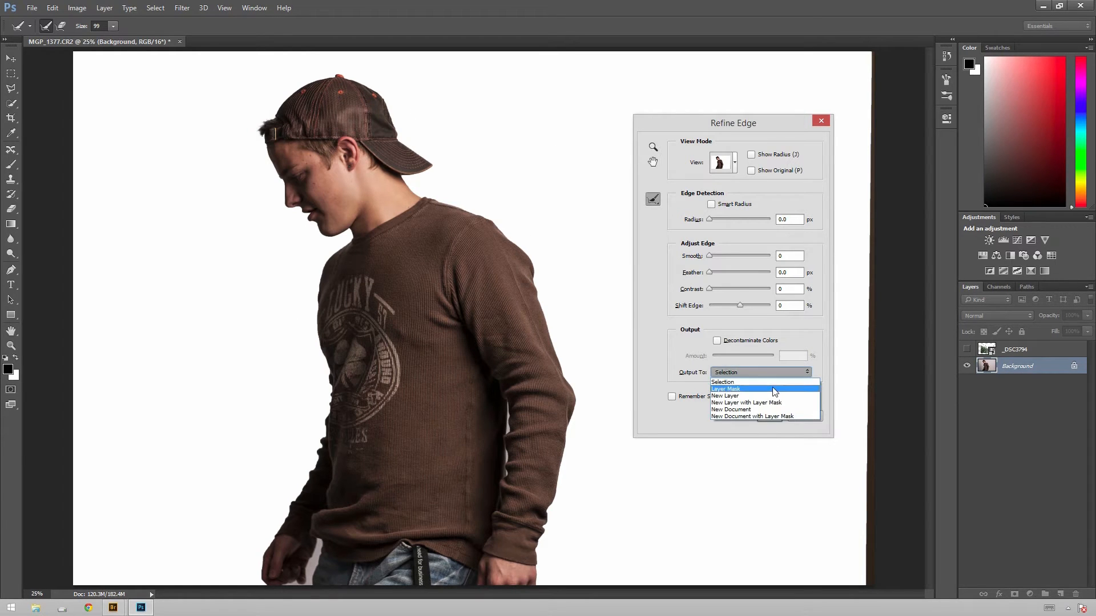
click(793, 403)
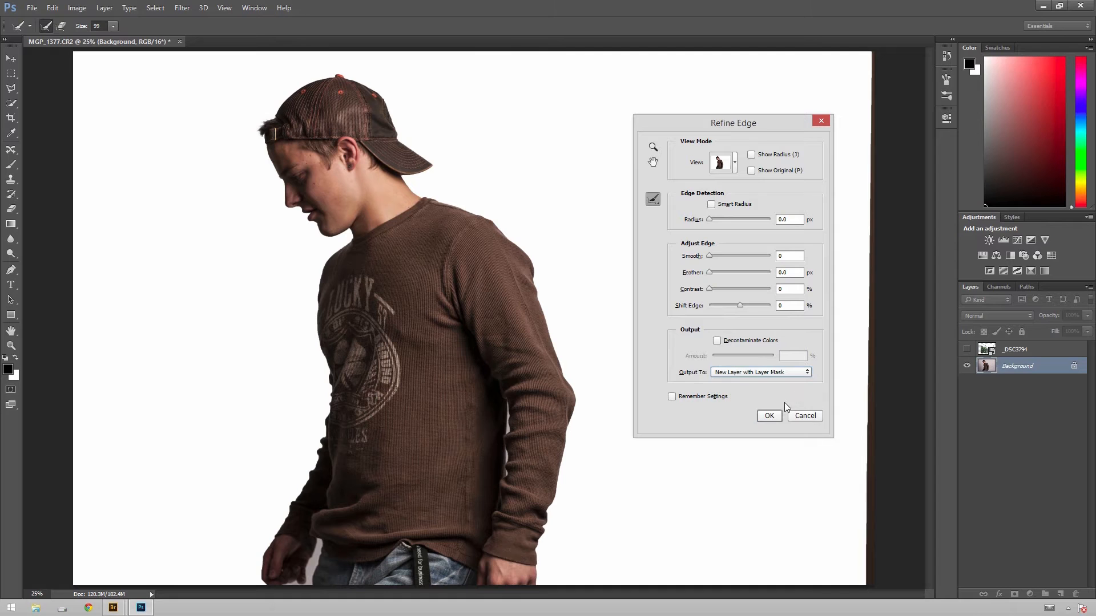
click(769, 416)
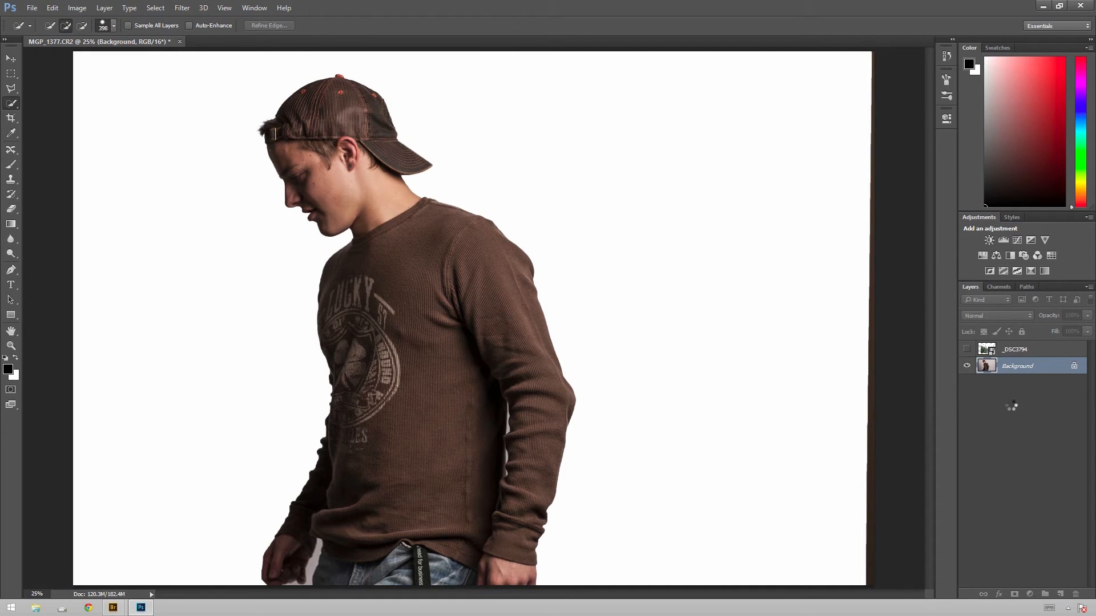
click(966, 382)
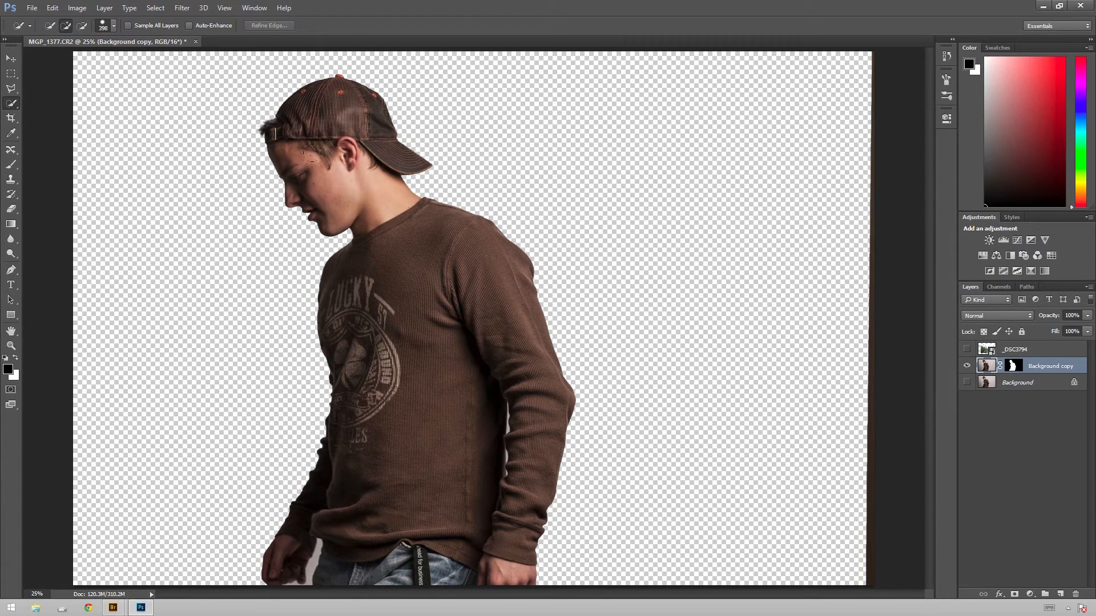
Show the _DSC3794 layer and position the tree photo over the man's head and torso, rotated -3.82°.
key(v)
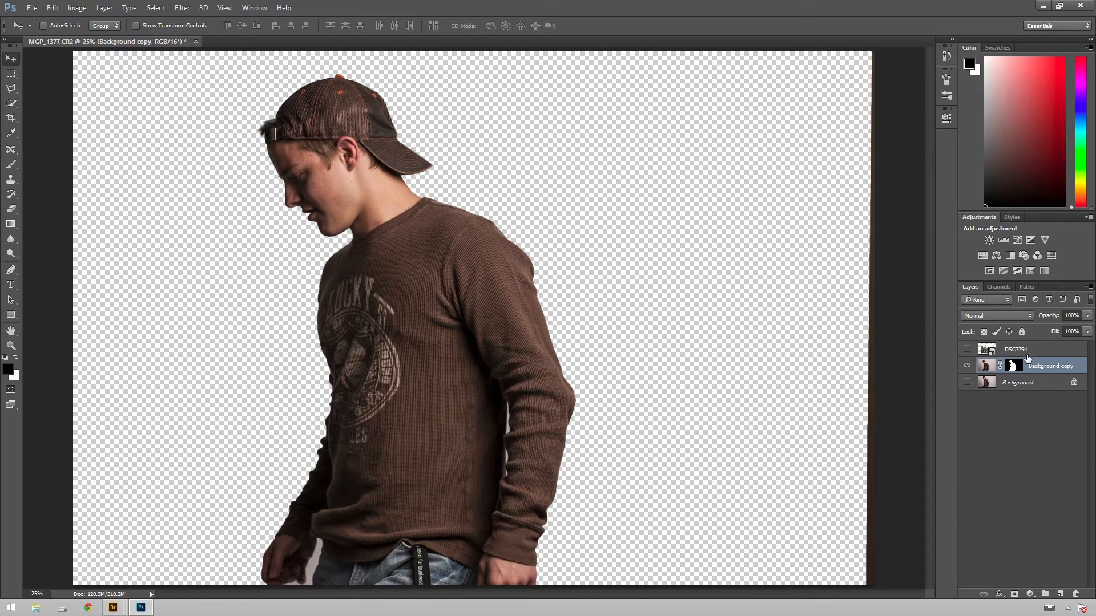
click(1027, 356)
click(966, 349)
drag(429, 298, 537, 258)
key(ctrl+t)
drag(873, 42, 874, 21)
mouse_move(763, 206)
mouse_down()
mouse_move(764, 177)
mouse_move(768, 187)
mouse_up()
key(Return)
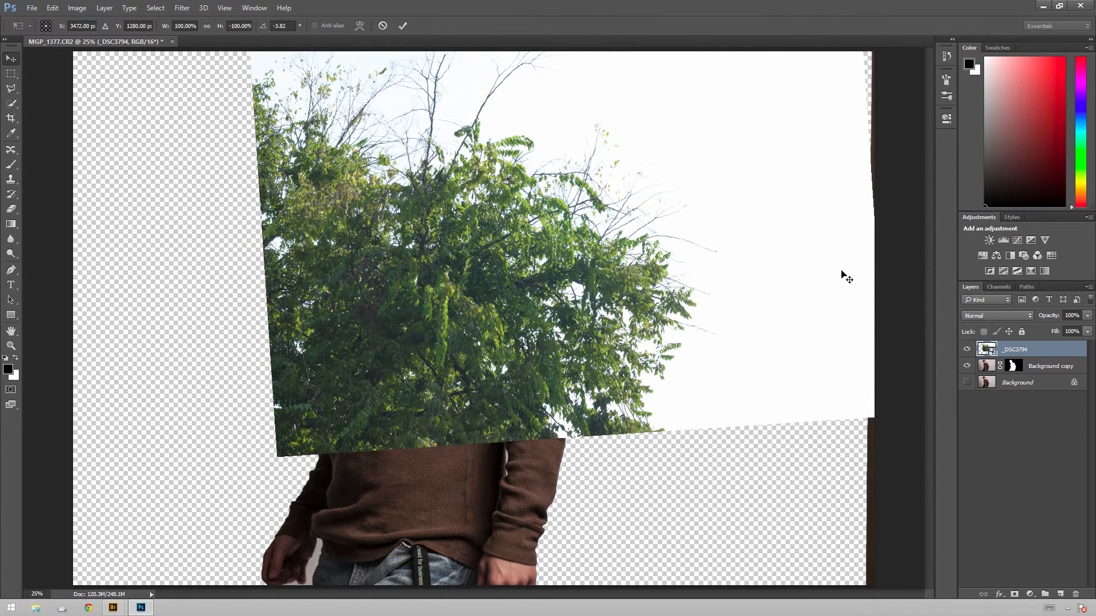
Load the Background copy mask as a selection and apply it as a layer mask on the _DSC3794 tree layer.
ctrl+click(1015, 374)
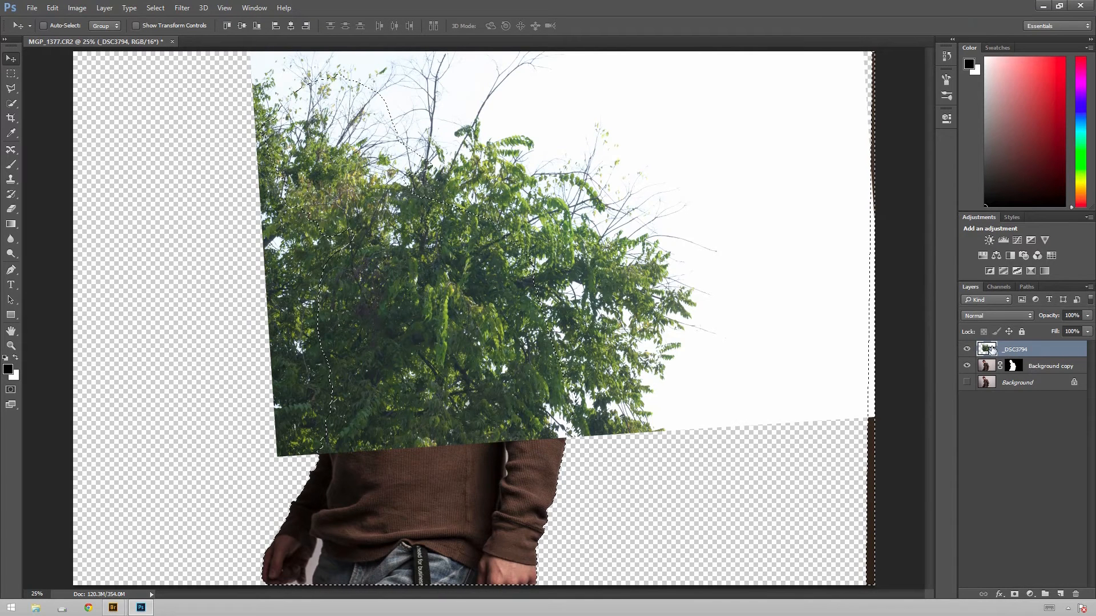
click(1014, 594)
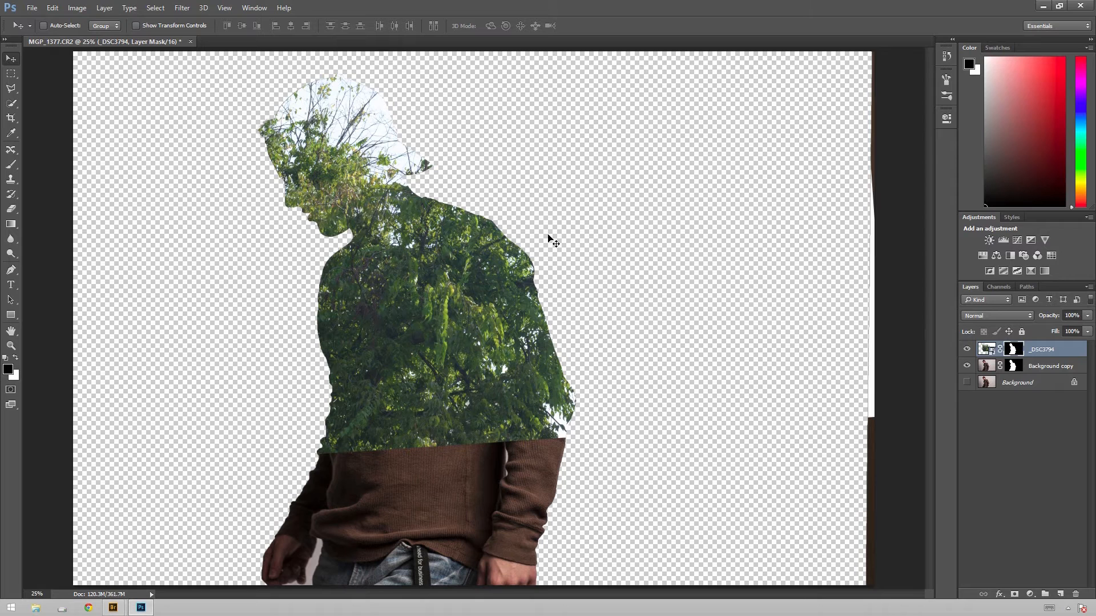
Crop the canvas to the man's head and upper torso, cutting off the jeans and the dark backdrop edge.
key(c)
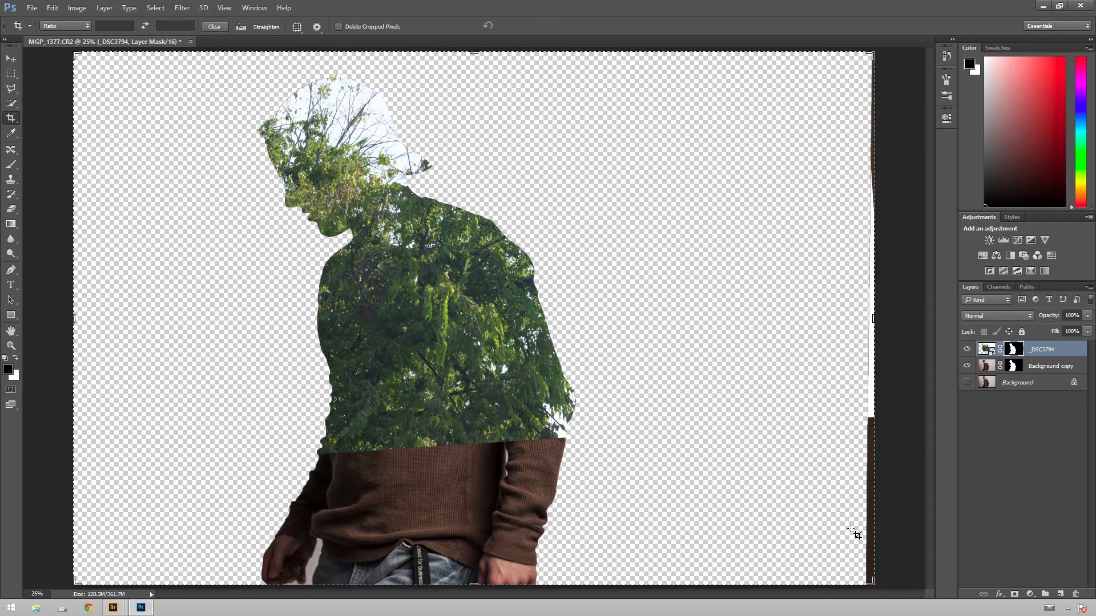
drag(871, 584, 746, 499)
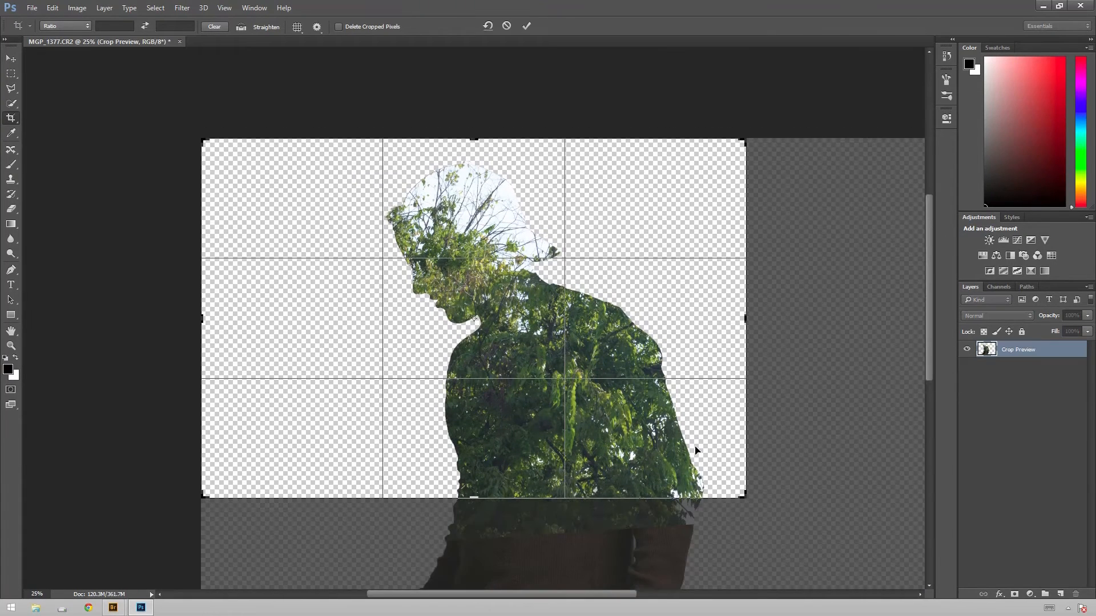
key(Return)
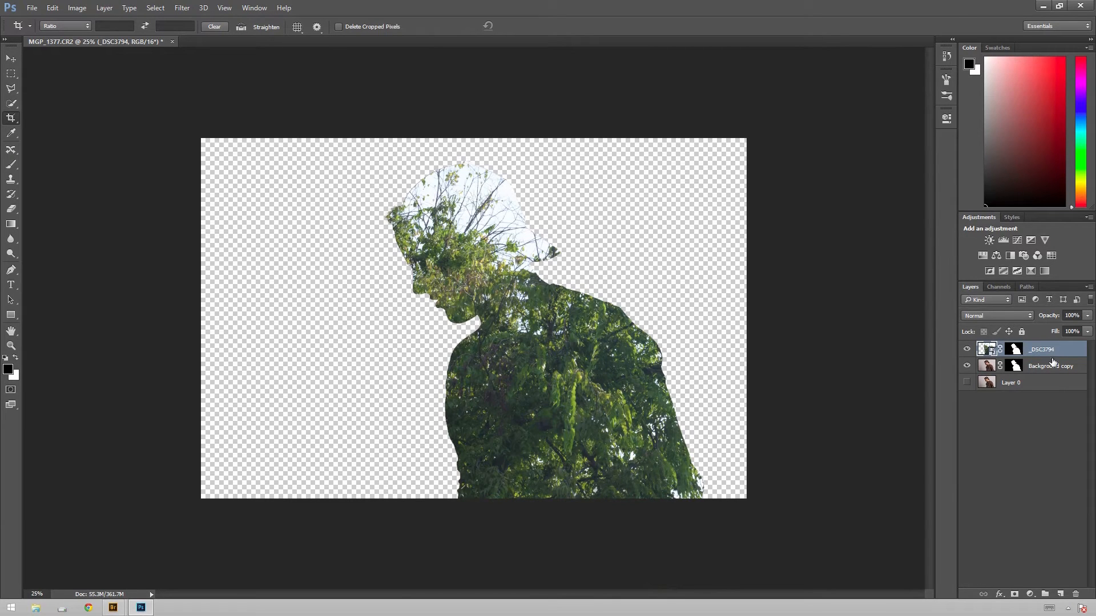
Paint white with a soft brush on the _DSC3794 layer mask to reveal the tree above the head and behind the back.
click(1014, 351)
click(370, 396)
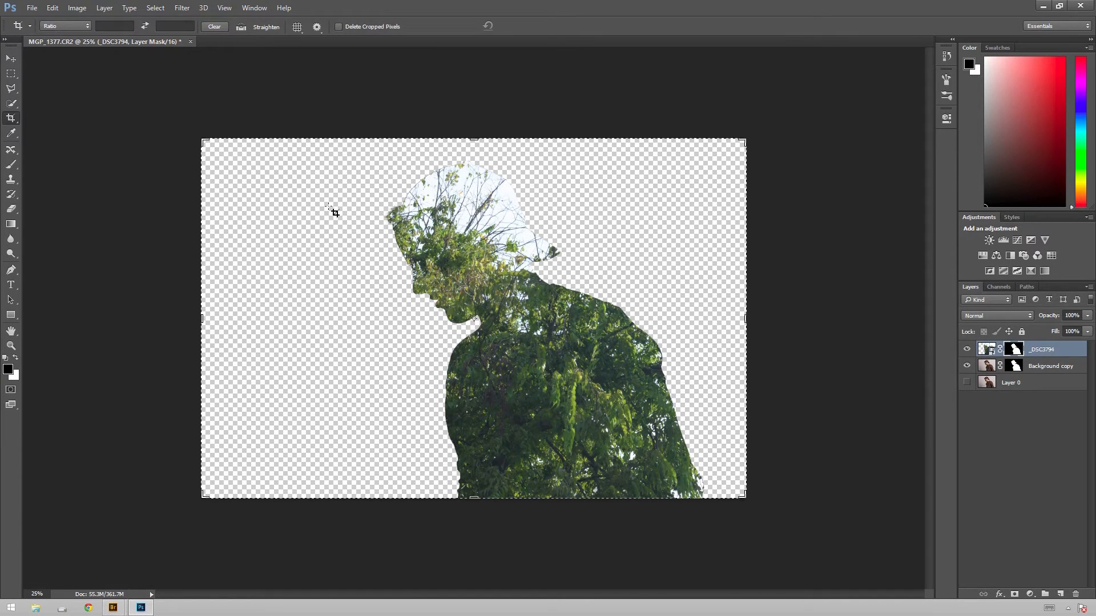
key(b)
key(x)
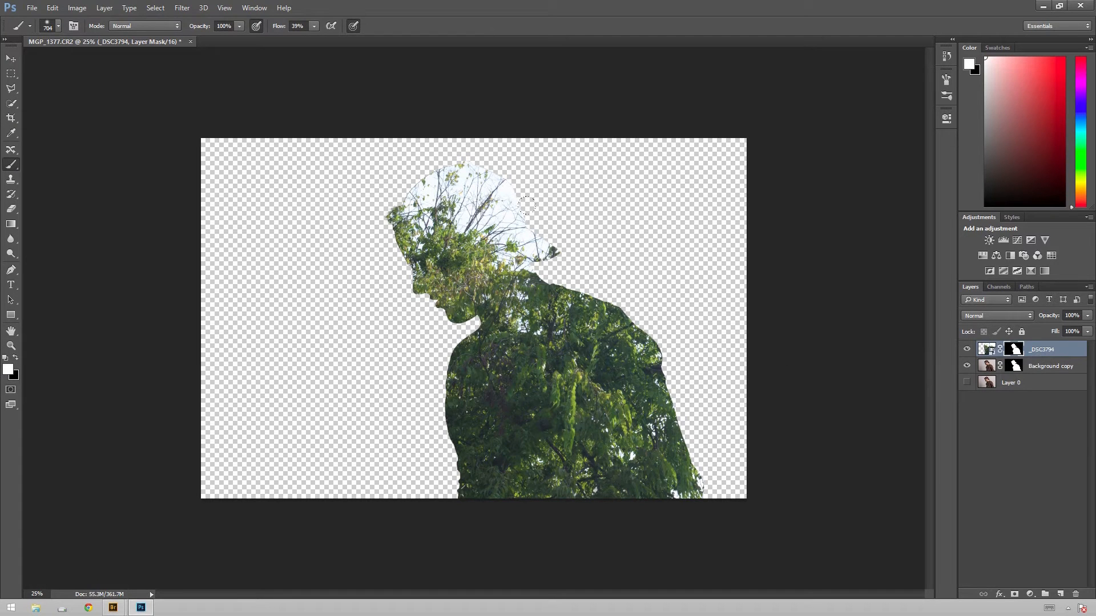
mouse_move(512, 224)
mouse_down()
mouse_move(478, 162)
mouse_move(490, 156)
mouse_move(468, 137)
mouse_move(476, 111)
mouse_move(439, 135)
mouse_move(483, 160)
mouse_move(631, 293)
mouse_move(665, 296)
mouse_move(690, 370)
mouse_move(795, 343)
mouse_move(664, 500)
mouse_move(702, 186)
mouse_move(644, 222)
mouse_move(625, 147)
mouse_move(783, 144)
mouse_move(561, 190)
mouse_move(535, 177)
mouse_move(525, 94)
mouse_up()
drag(695, 163, 685, 170)
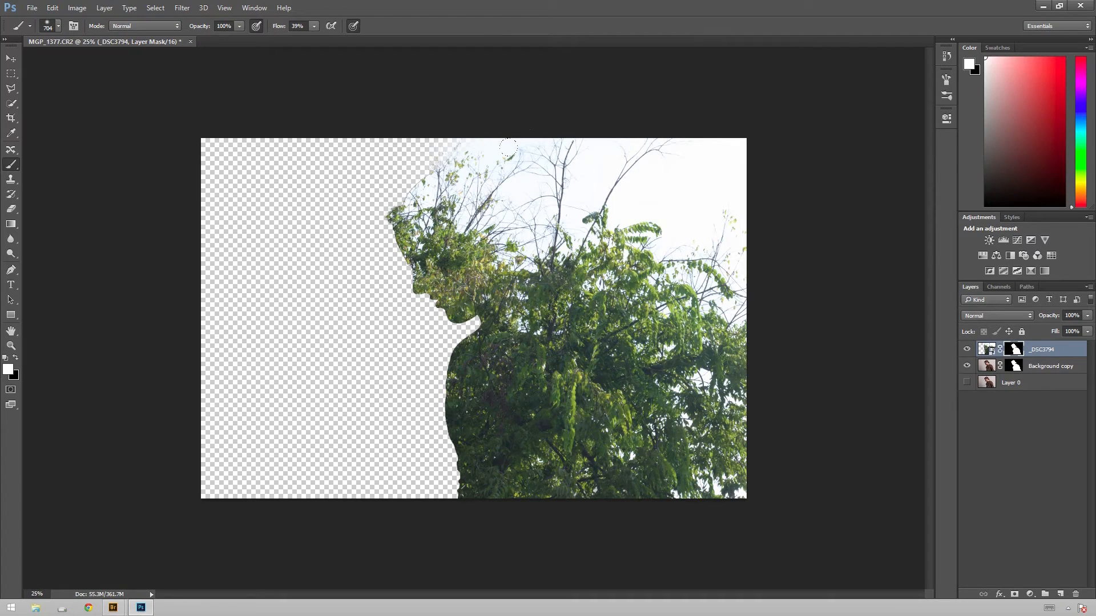
drag(416, 129, 396, 97)
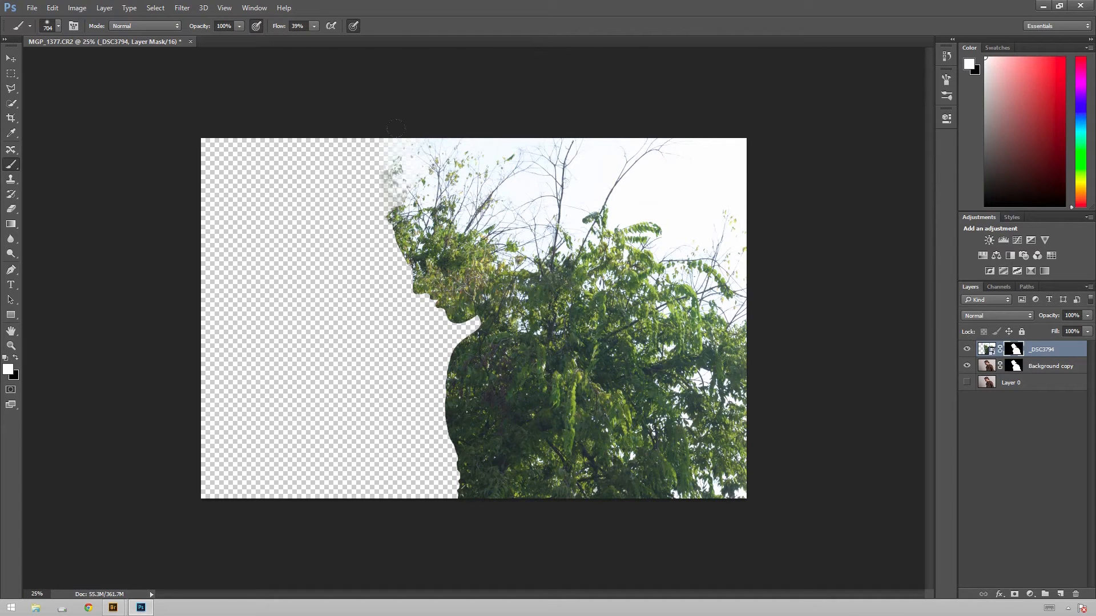
Paint black on the tree layer's mask with a 292 px brush to clean up the area in front of the forehead.
scroll(469, 137, up, 5)
key(x)
mouse_move(378, 117)
mouse_down()
mouse_move(328, 125)
mouse_move(343, 138)
mouse_up()
mouse_move(320, 85)
mouse_down()
mouse_move(365, 91)
mouse_move(305, 102)
mouse_up()
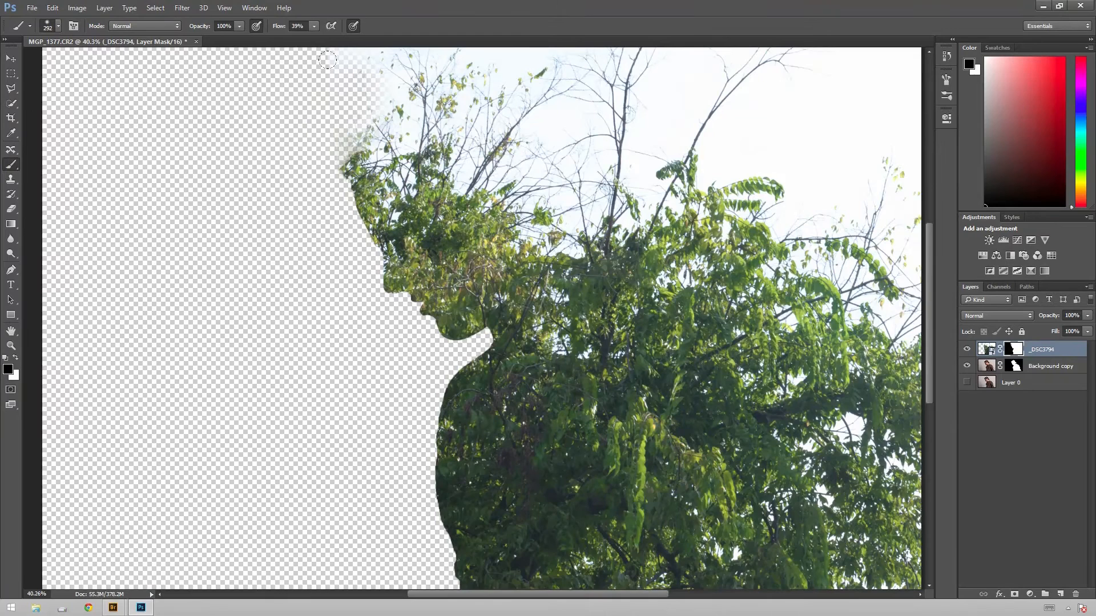
Create a new layer directly above Layer 0 and fill it with white as the backdrop.
drag(415, 143, 440, 196)
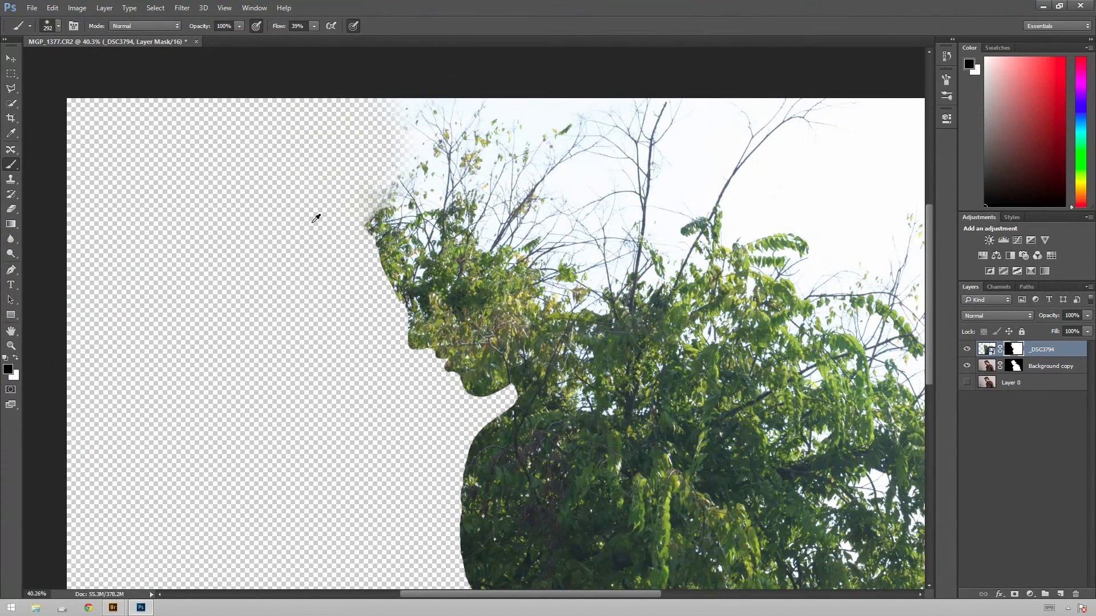
key(ctrl+minus)
key(ctrl+minus)
scroll(608, 268, down, 1)
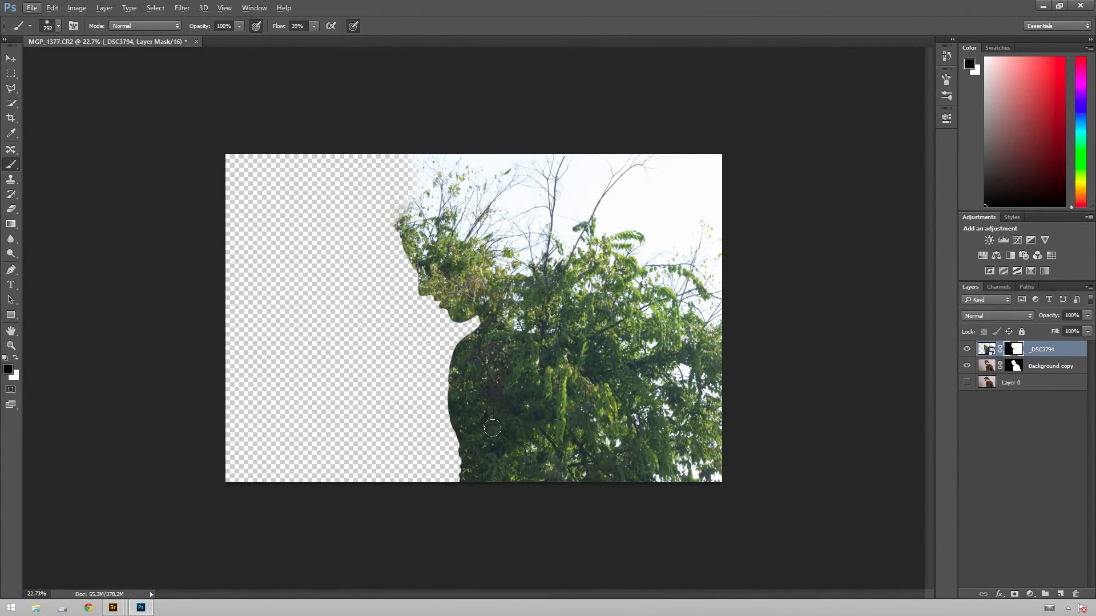
click(1011, 384)
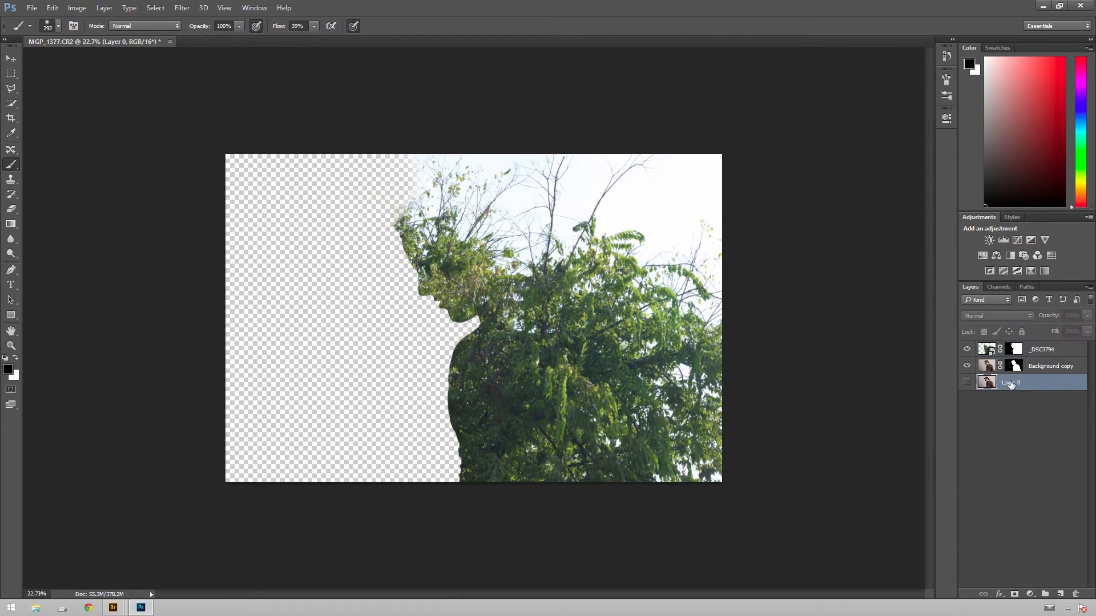
key(ctrl+shift+n)
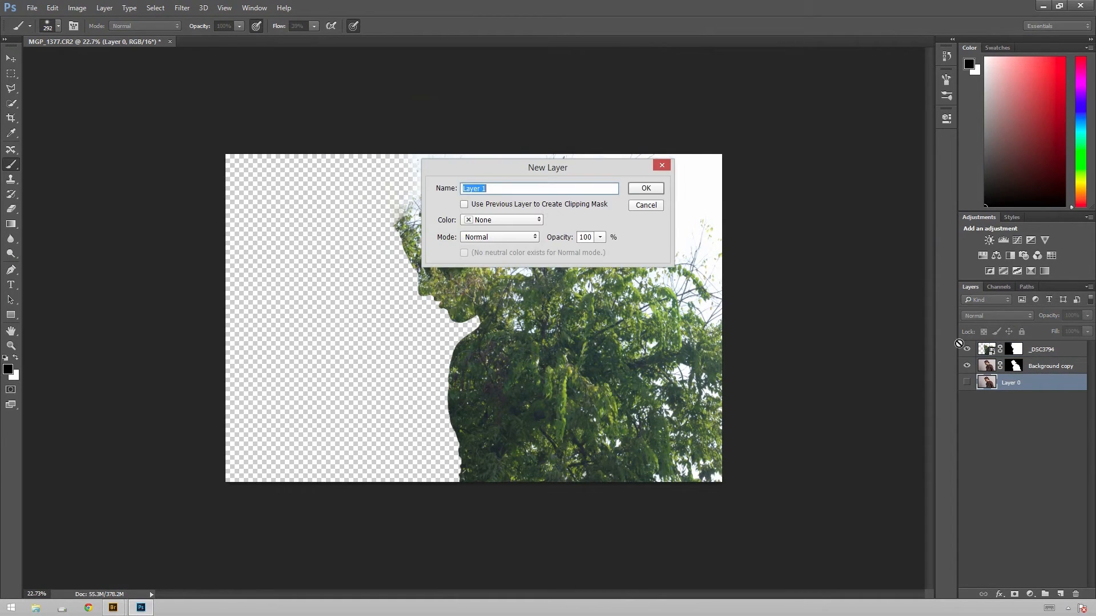
key(Return)
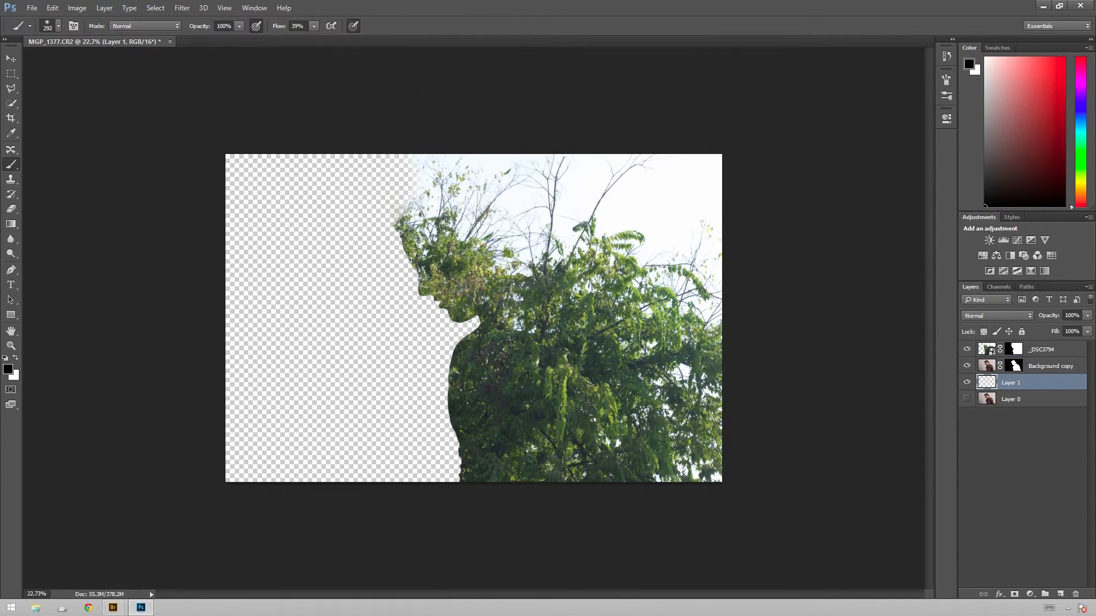
key(x)
key(alt)
key(alt+BackSpace)
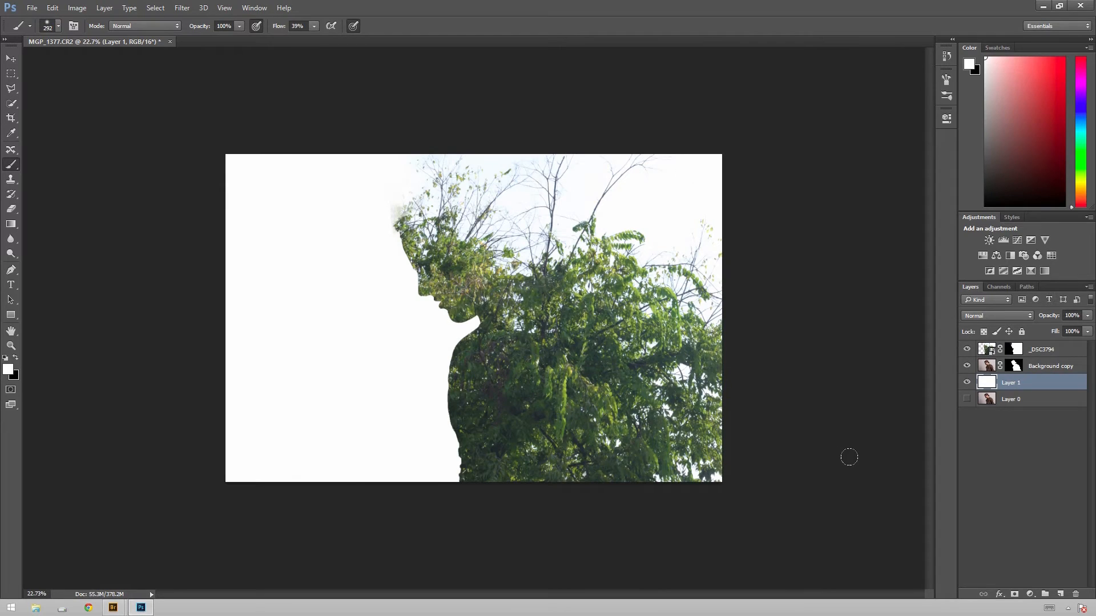
Duplicate the Background copy layer above _DSC3794 and set the duplicate's blend mode to Luminosity.
key(v)
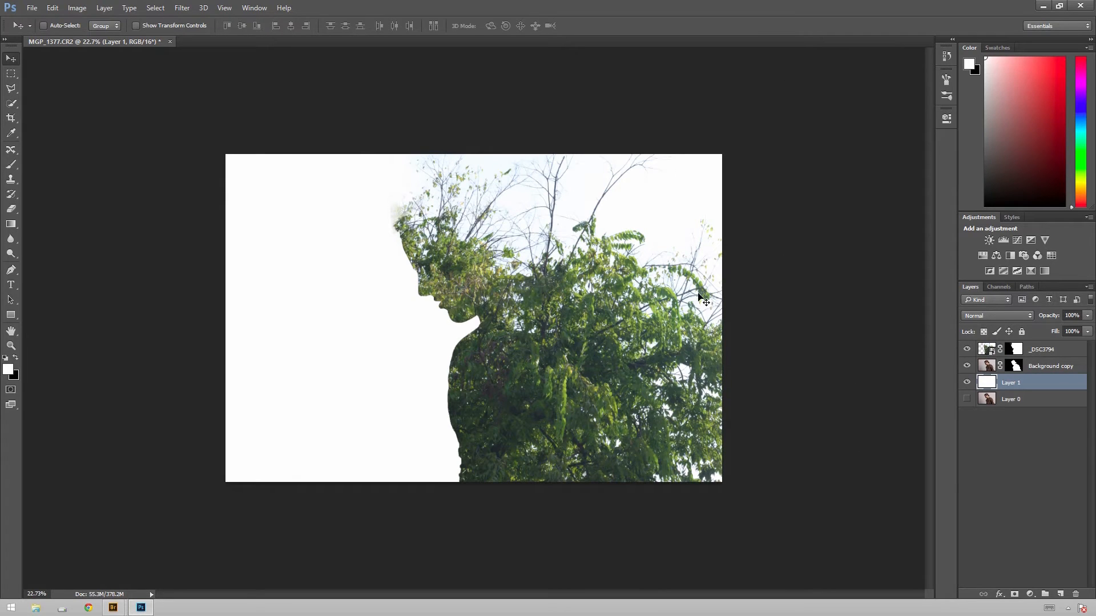
click(1050, 366)
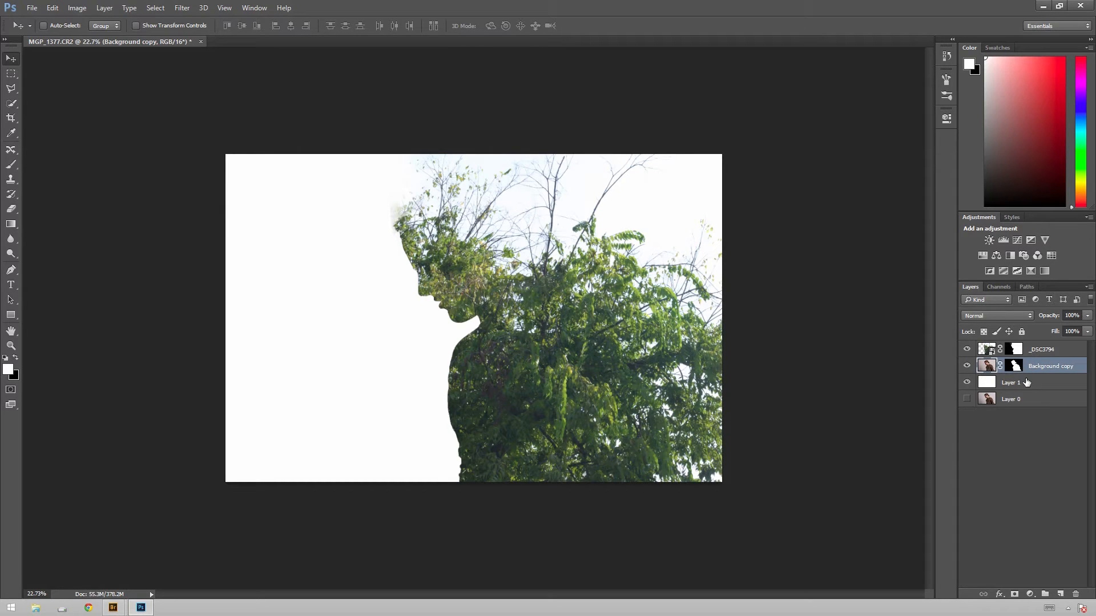
key(ctrl+j)
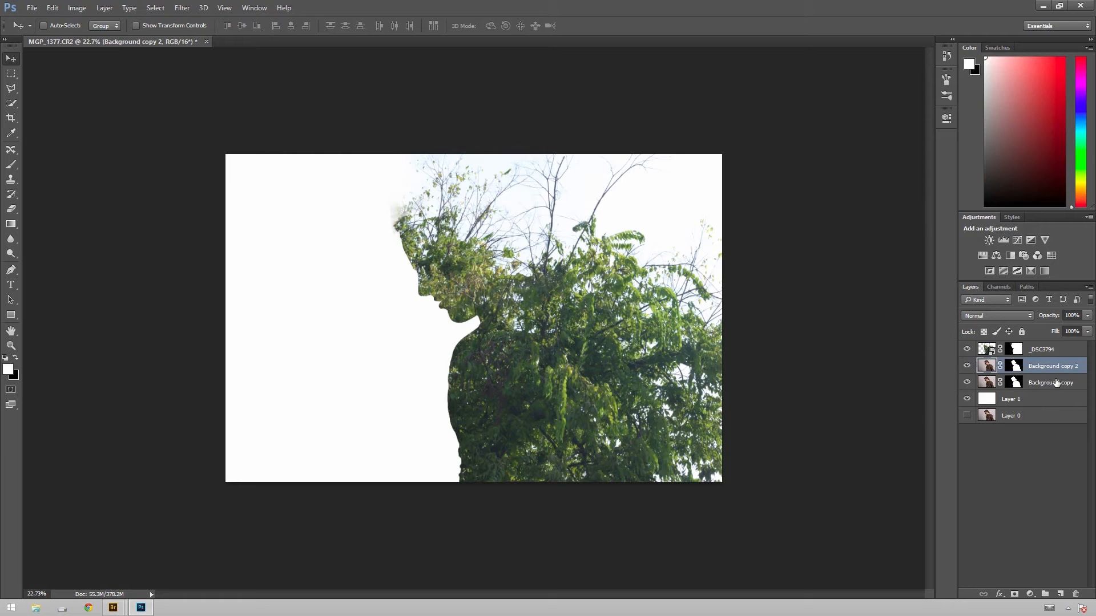
drag(1047, 366, 1044, 347)
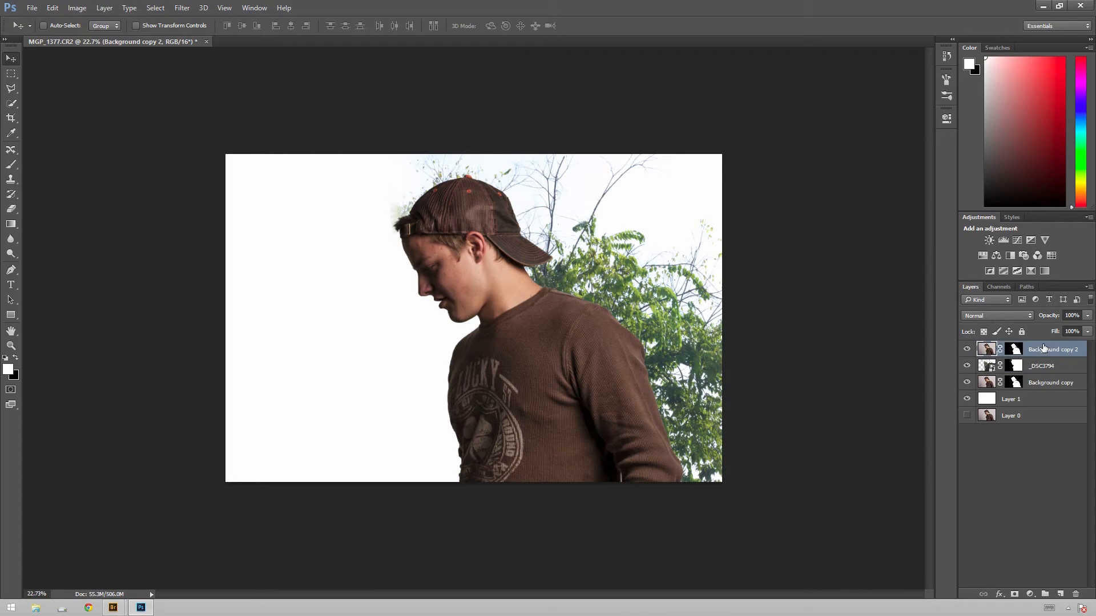
click(1004, 314)
click(995, 537)
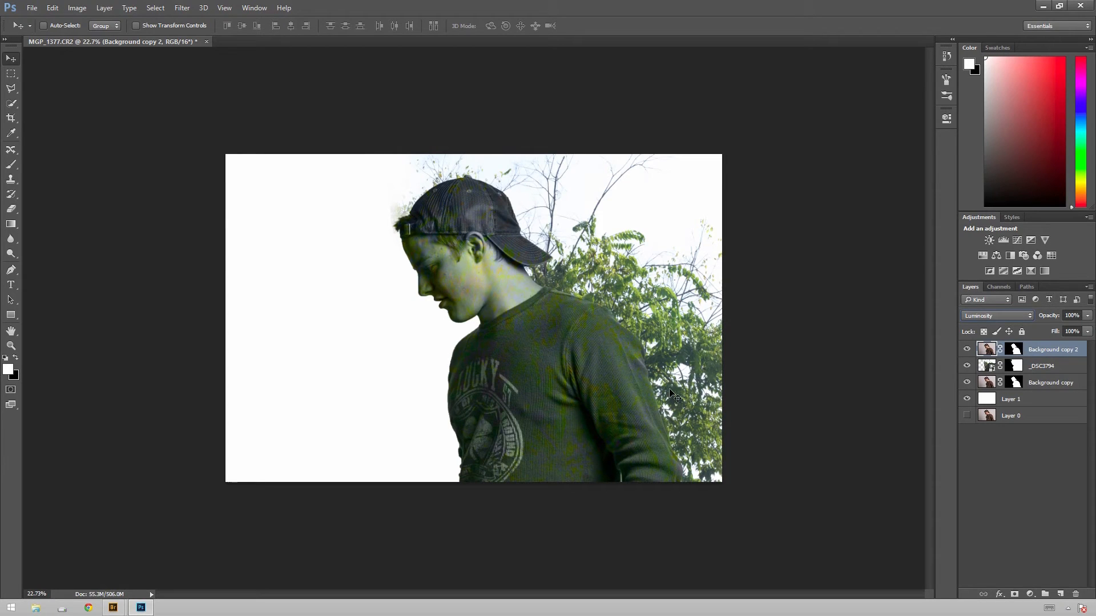
Paint black with a 758 px brush on the Background copy 2 mask to fade out the back, arm and rear of the cap.
click(1014, 351)
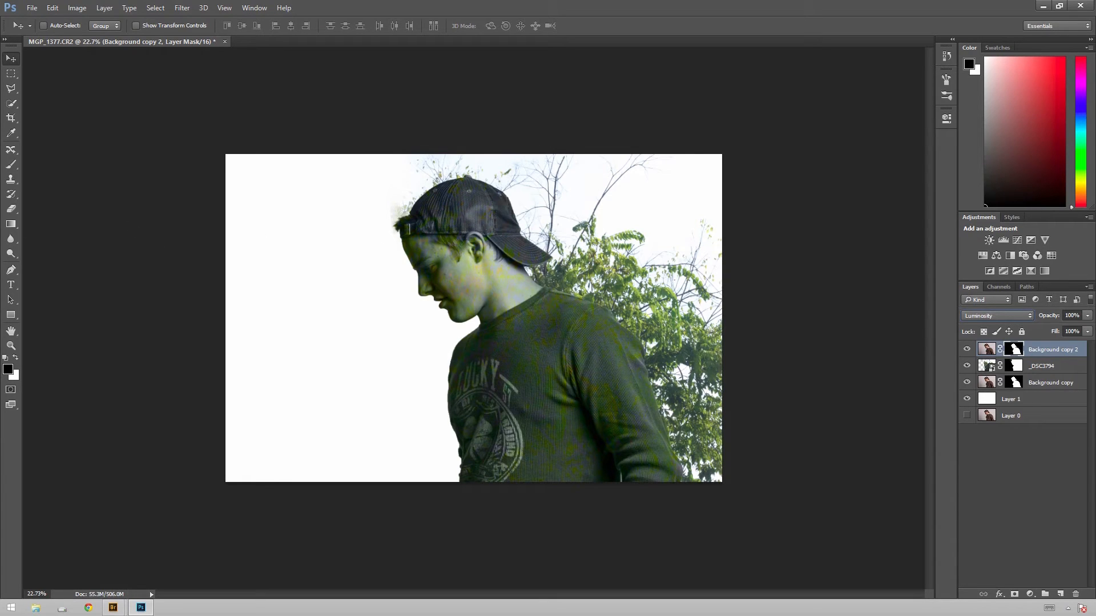
click(11, 165)
mouse_move(548, 228)
mouse_down()
mouse_move(570, 230)
mouse_move(496, 223)
mouse_move(451, 188)
mouse_move(495, 244)
mouse_move(599, 328)
mouse_move(634, 451)
mouse_move(668, 468)
mouse_up()
mouse_move(563, 421)
mouse_down()
mouse_move(578, 429)
mouse_move(536, 440)
mouse_move(485, 357)
mouse_up()
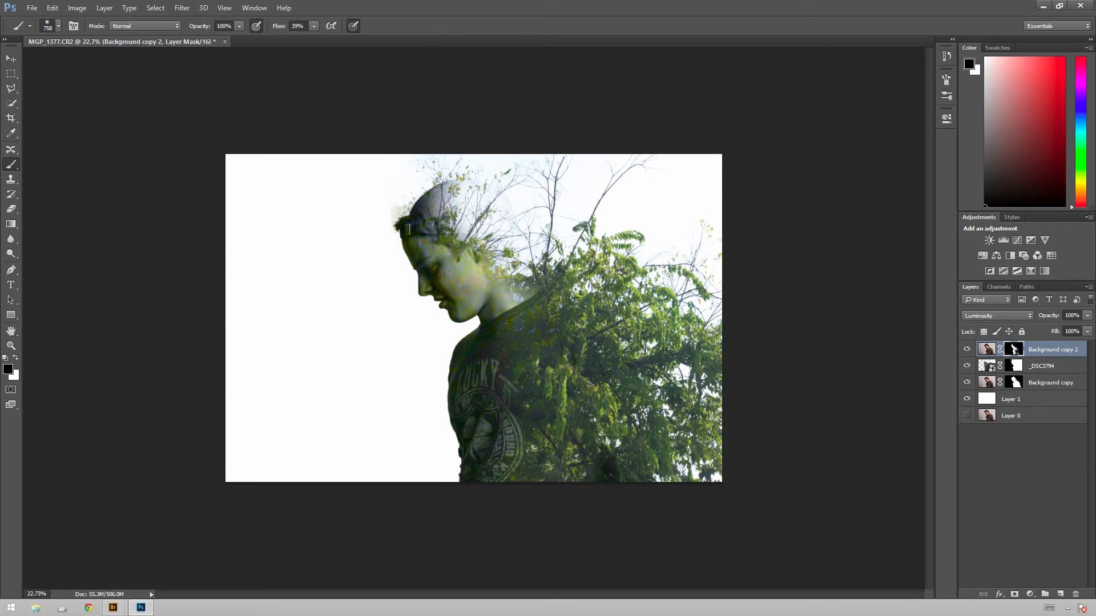
Paint black with a 578 px brush on the Background copy 2 mask to hide the shirt print and remaining cap, keeping the face.
key(ctrl+plus)
key(ctrl+plus)
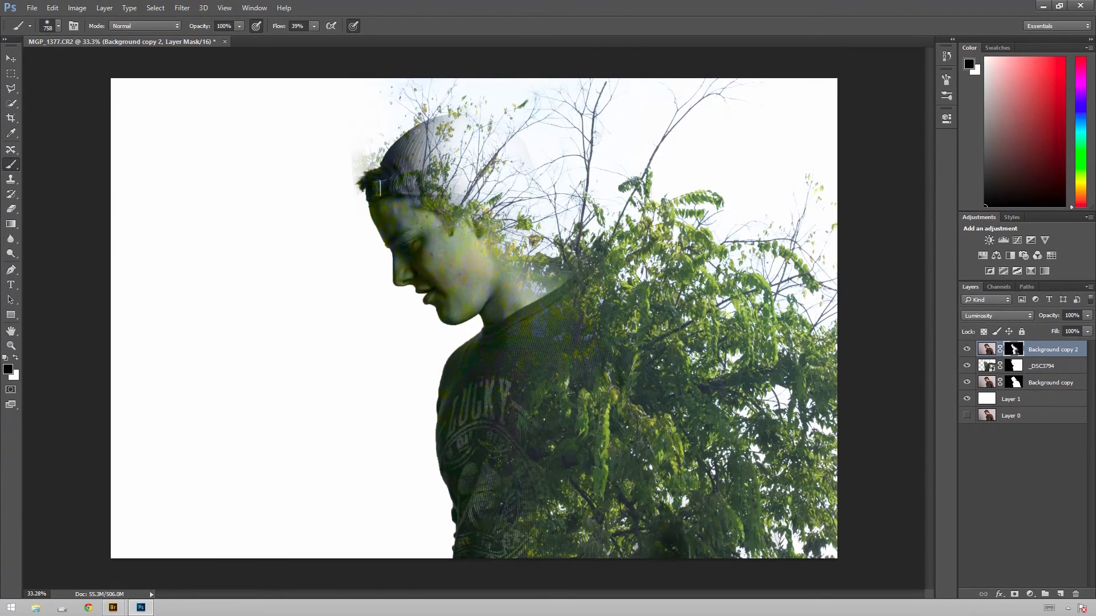
mouse_move(474, 375)
mouse_down()
mouse_move(482, 438)
mouse_move(537, 300)
mouse_move(528, 276)
mouse_move(463, 228)
mouse_move(425, 142)
mouse_move(399, 149)
mouse_move(402, 73)
mouse_up()
mouse_move(435, 129)
mouse_down()
mouse_move(369, 103)
mouse_move(395, 125)
mouse_move(379, 123)
mouse_move(387, 191)
mouse_move(427, 199)
mouse_up()
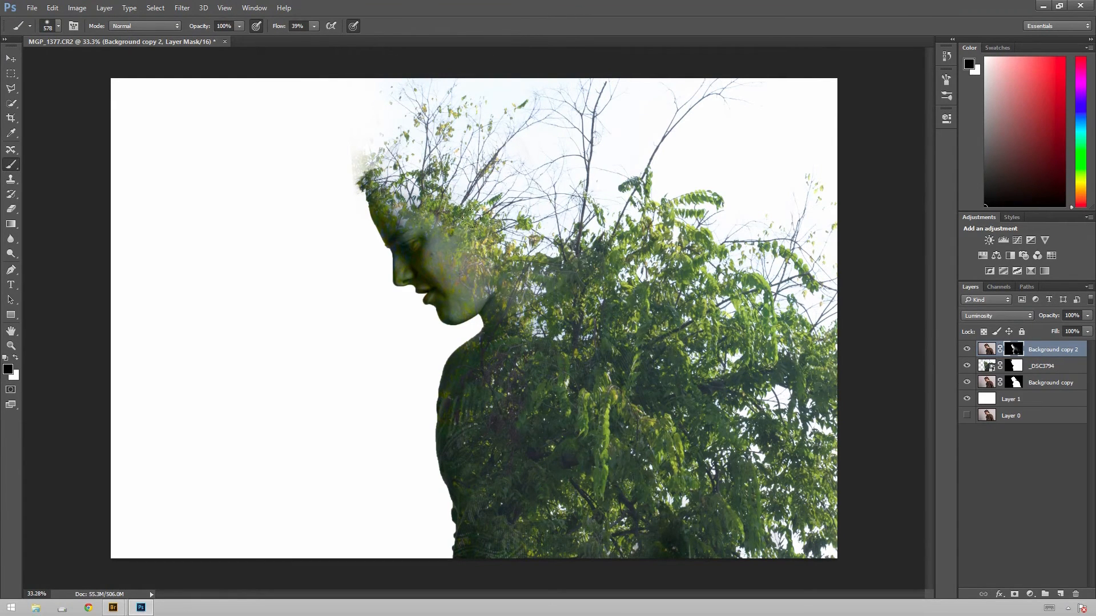
scroll(765, 353, down, 2)
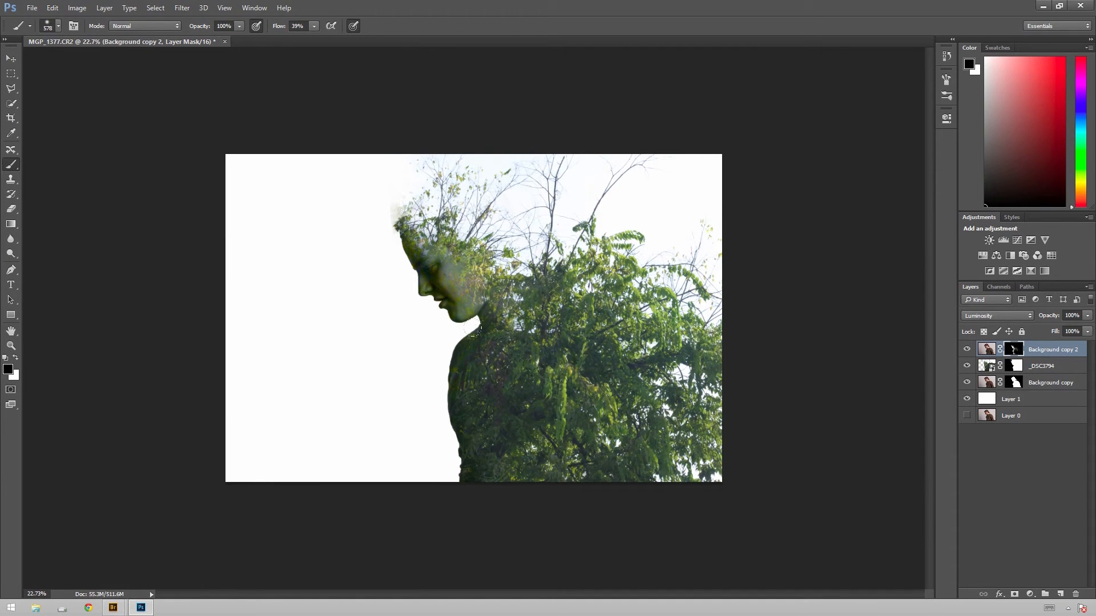
Add a Gradient Map adjustment layer on top using the Lum Contrast gradient preset.
click(1046, 269)
click(875, 149)
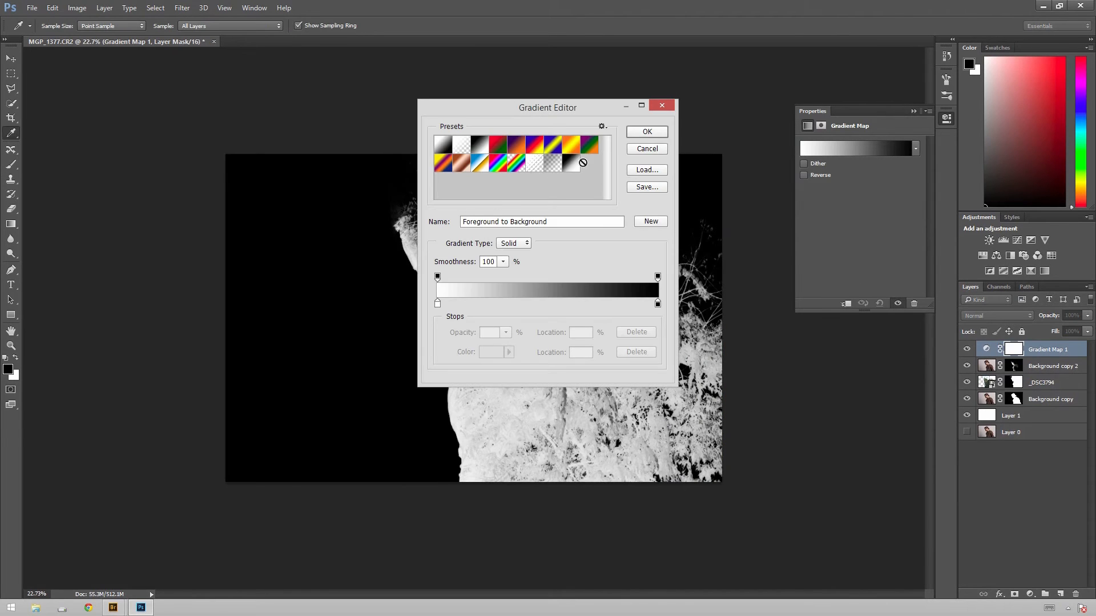
click(569, 164)
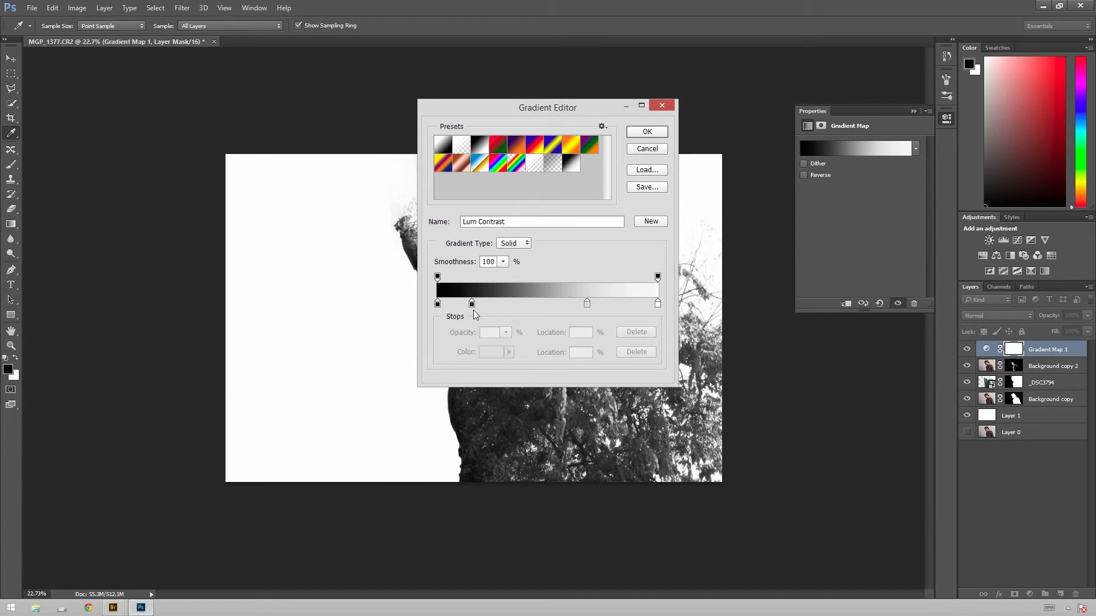
Move the gradient's dark inner color stop to 18% and its light inner stop to 62%, and apply the gradient.
drag(471, 303, 476, 303)
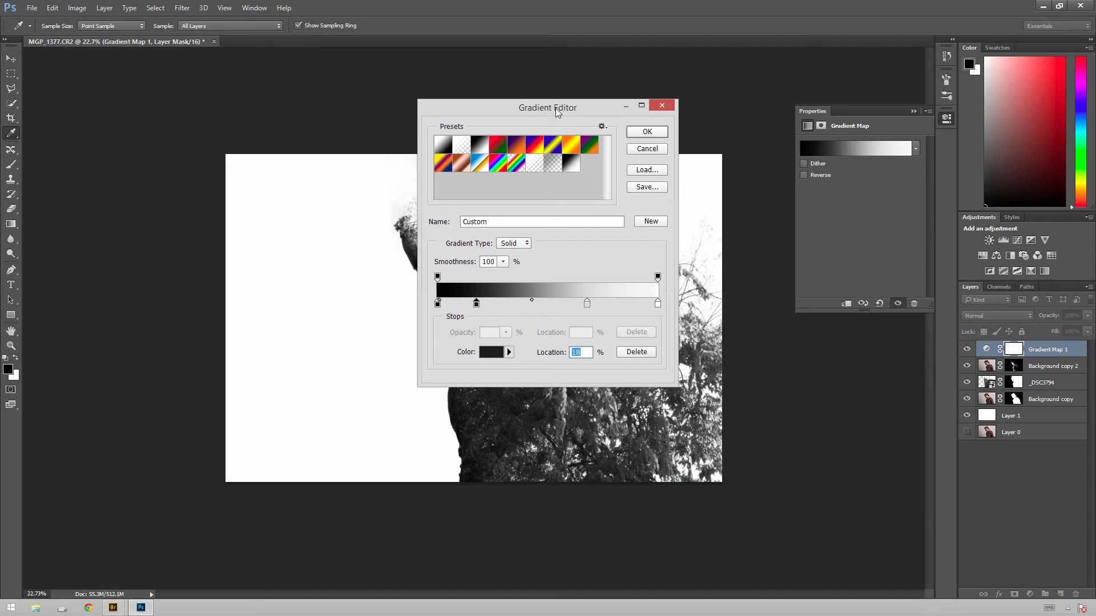
drag(559, 112, 729, 99)
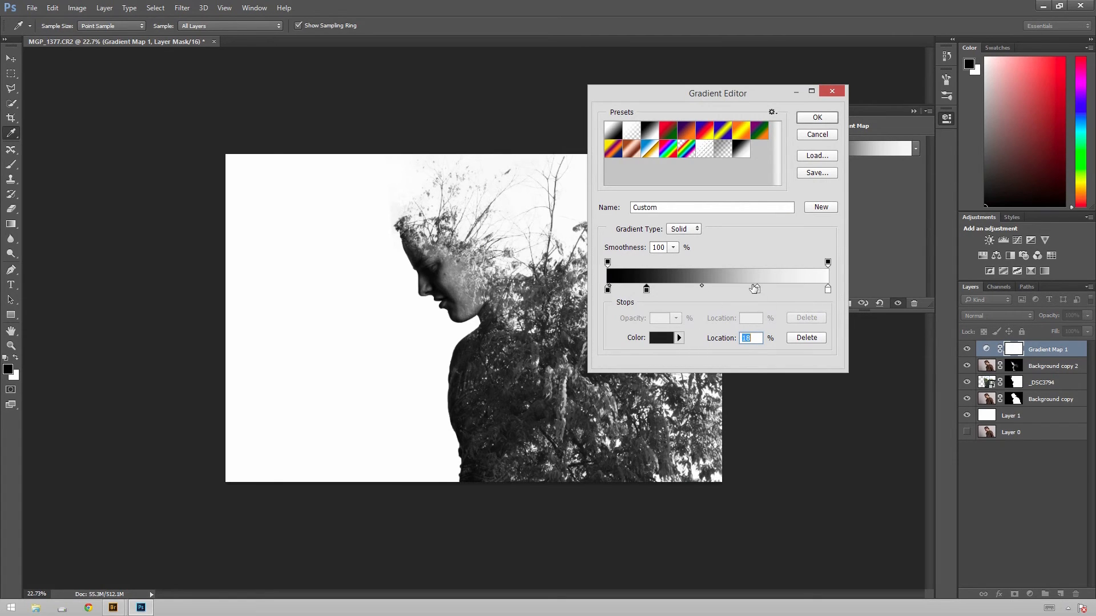
drag(756, 291, 750, 291)
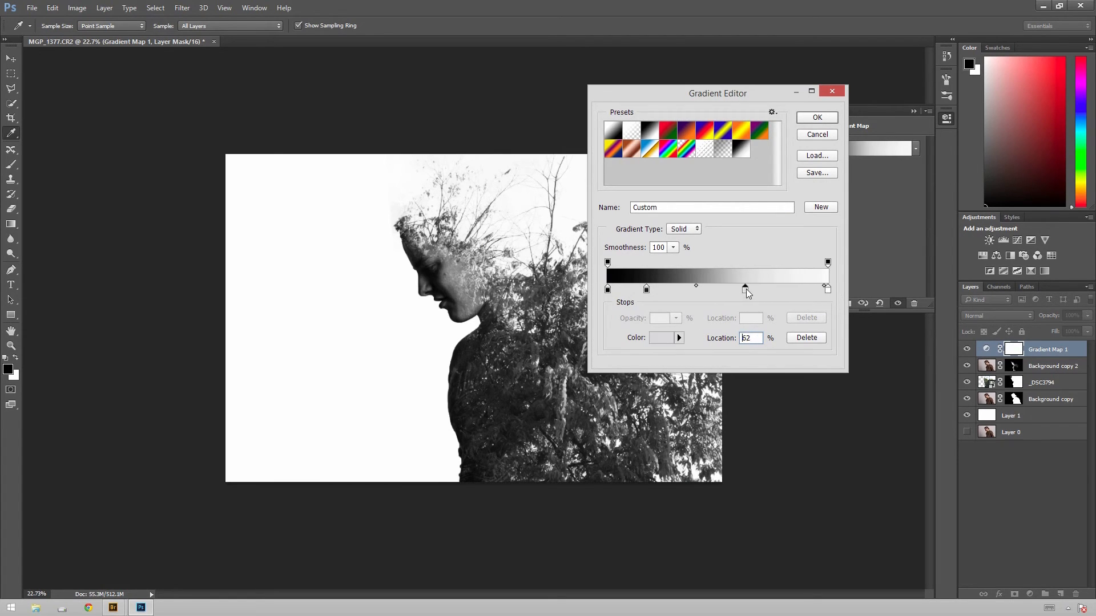
click(805, 117)
key(b)
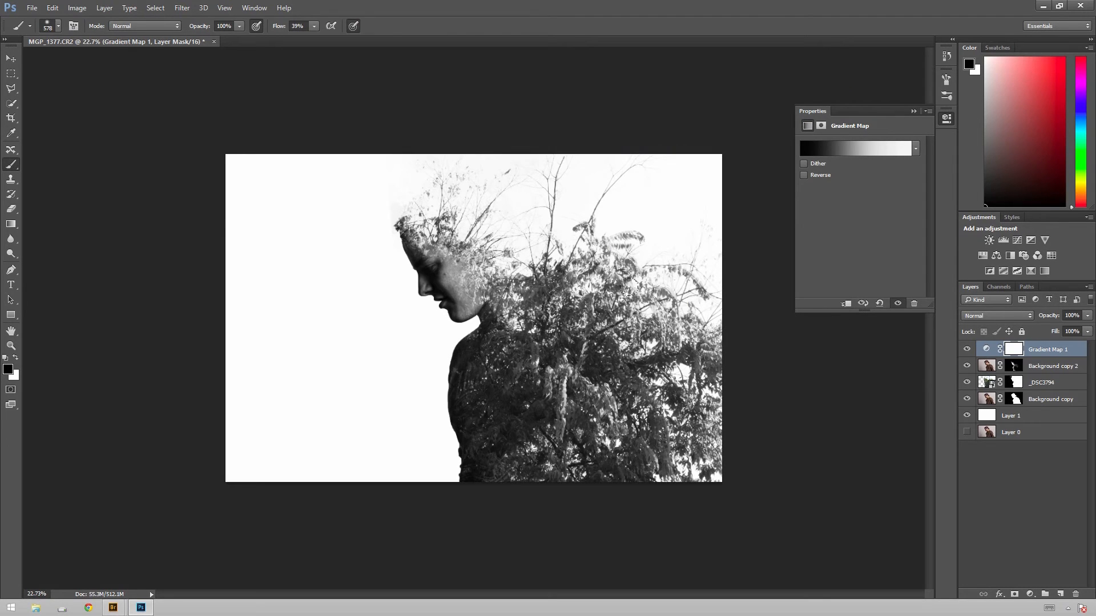
Add a Curves adjustment layer and darken the midtones with a curve point at input 122, output 101.
click(1017, 240)
drag(867, 221, 867, 227)
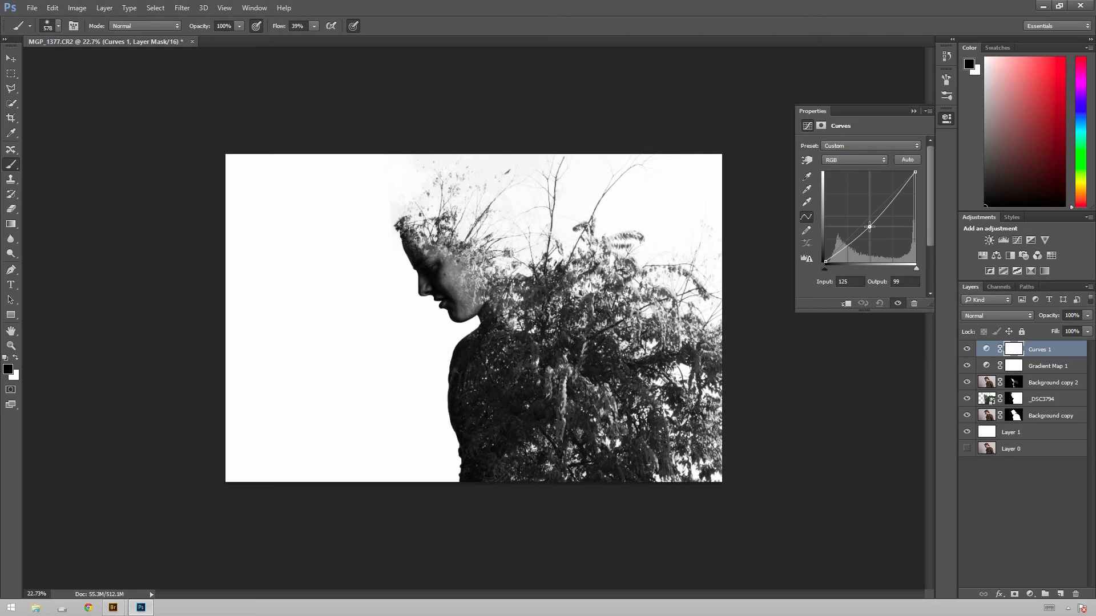
click(888, 204)
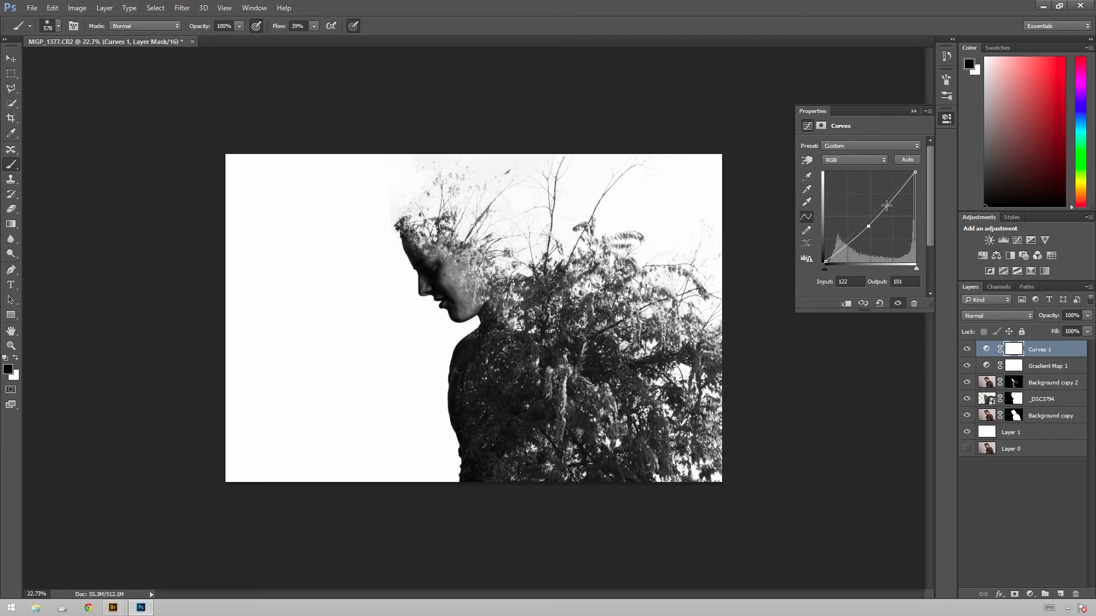
Add a Levels adjustment layer with the midtone set to 0.79 and the black output level set to 22.
click(1001, 239)
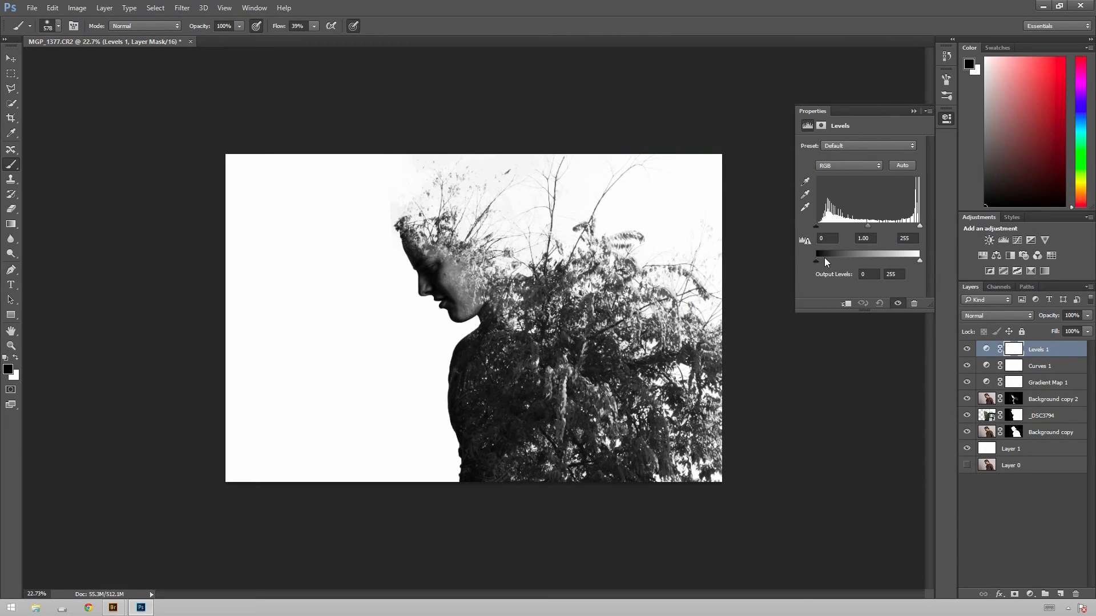
drag(816, 258, 817, 266)
drag(868, 225, 876, 225)
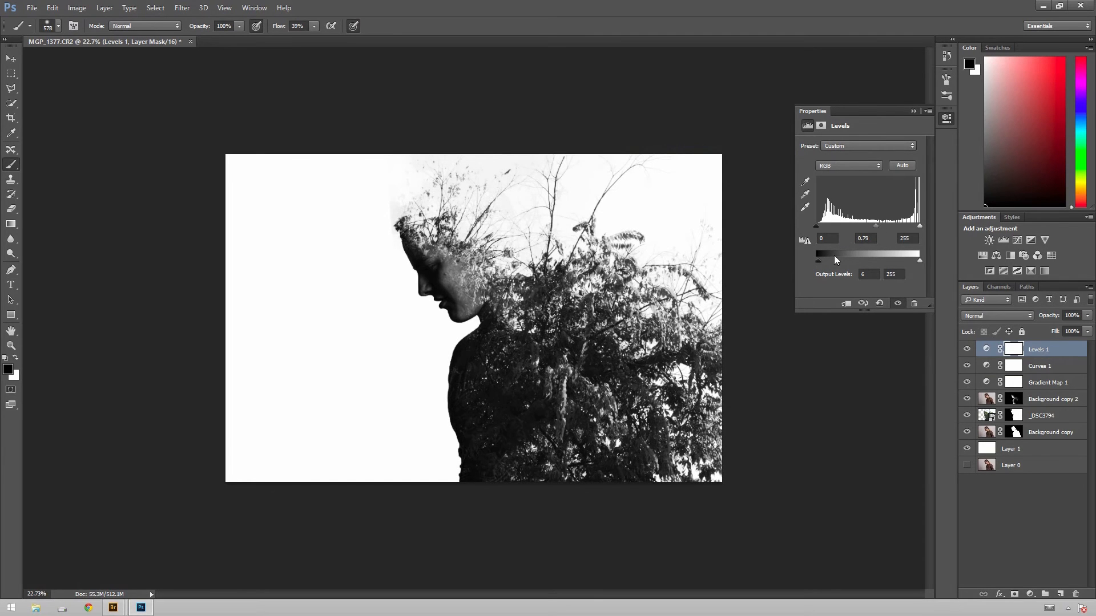
drag(820, 264, 828, 260)
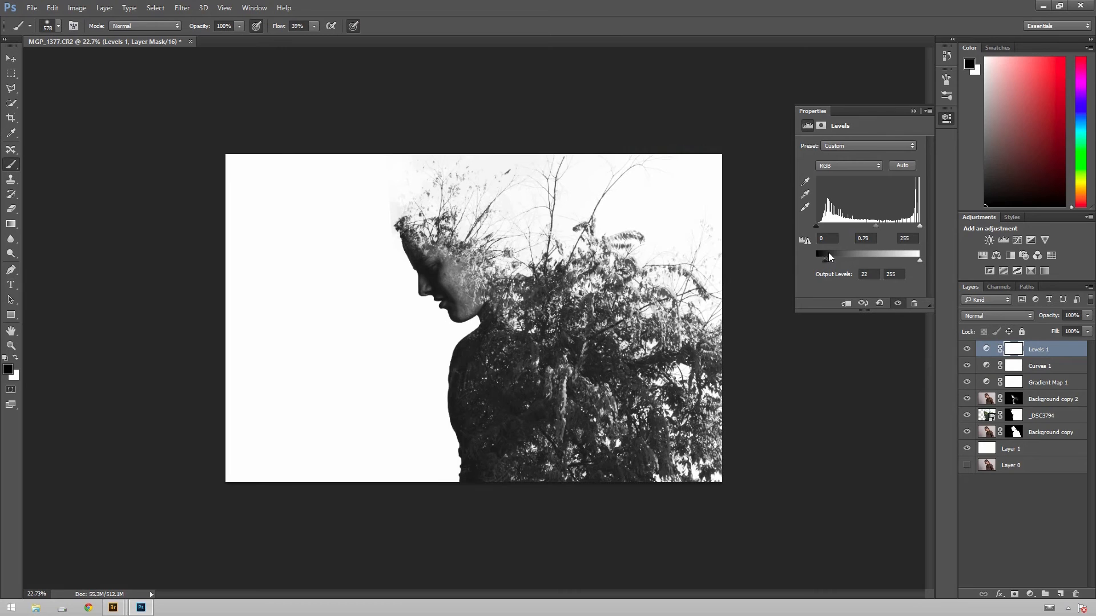
click(913, 111)
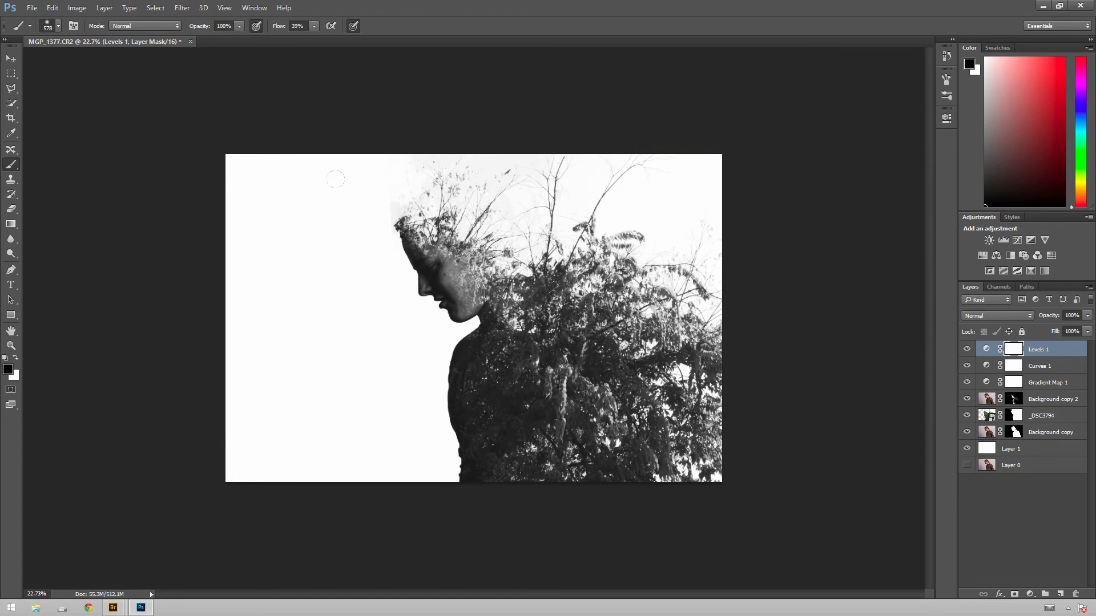
Paint black and white on the _DSC3794 layer mask to clean up the haze and edge around the forehead and cap.
alt+scroll(384, 227, up, 2)
alt+scroll(382, 228, up, 3)
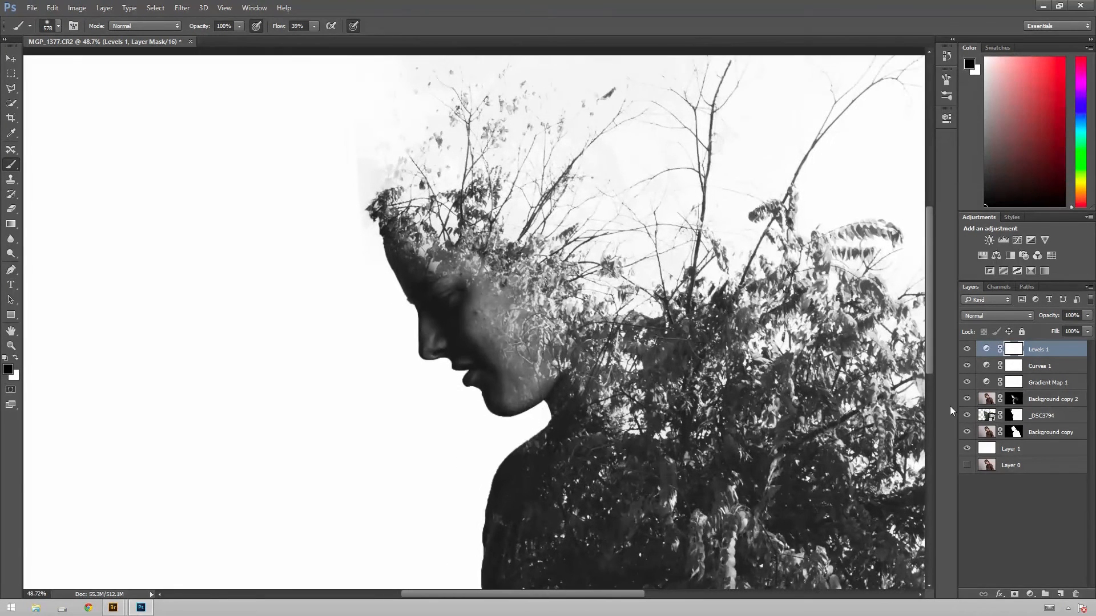
click(1011, 401)
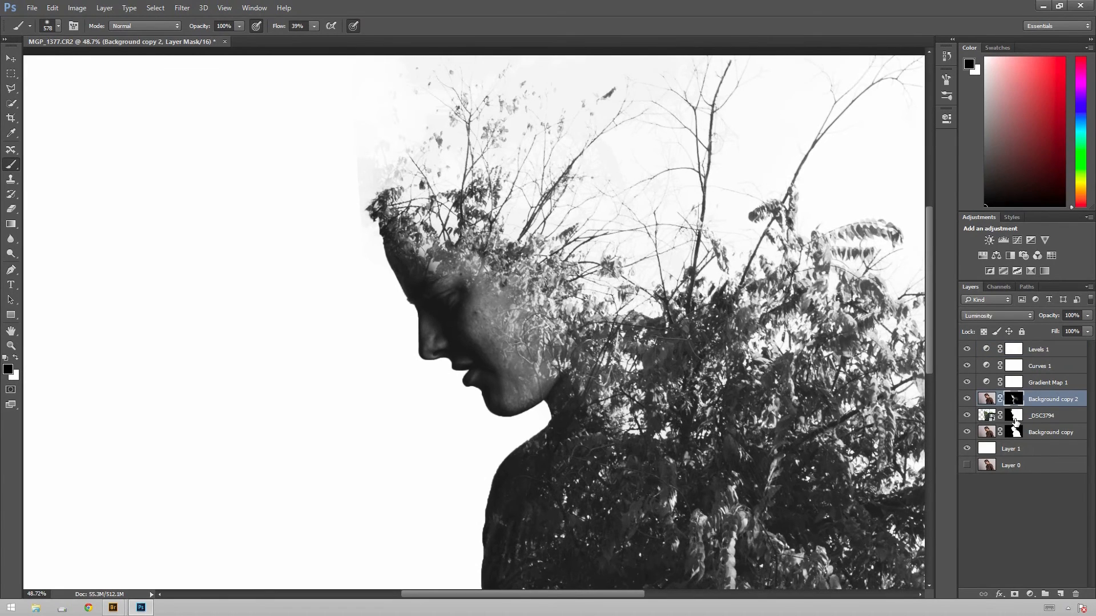
click(1017, 418)
mouse_move(261, 107)
mouse_down()
mouse_move(266, 152)
mouse_move(250, 126)
mouse_up()
mouse_move(350, 179)
mouse_down()
mouse_move(306, 178)
mouse_move(334, 181)
mouse_up()
drag(429, 154, 398, 137)
key(x)
mouse_move(407, 176)
mouse_down()
mouse_move(429, 157)
mouse_move(430, 179)
mouse_move(416, 191)
mouse_up()
key(x)
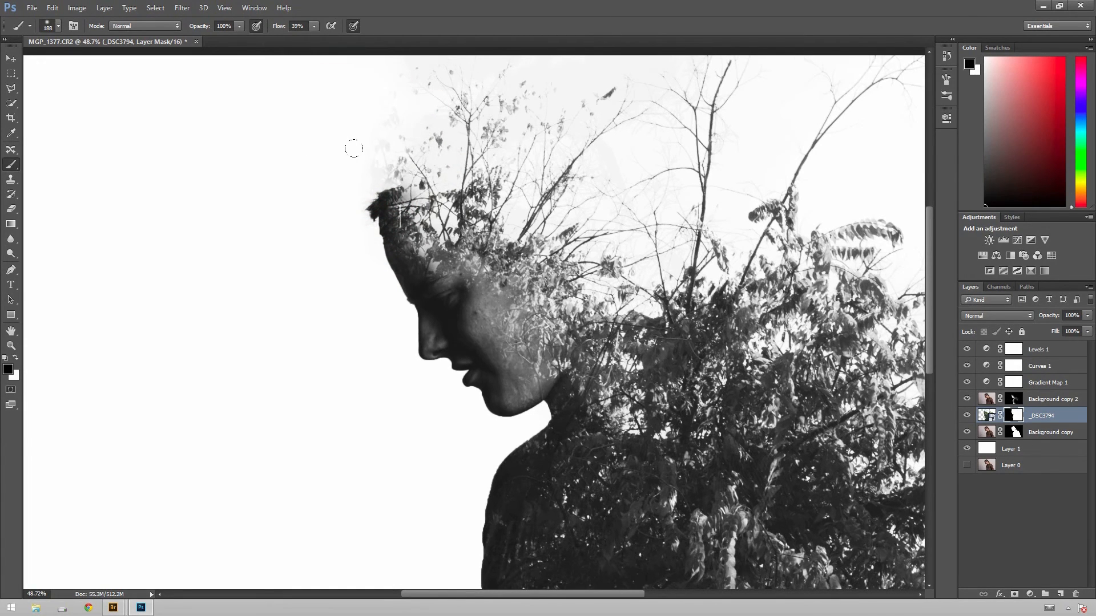
scroll(336, 85, down, 4)
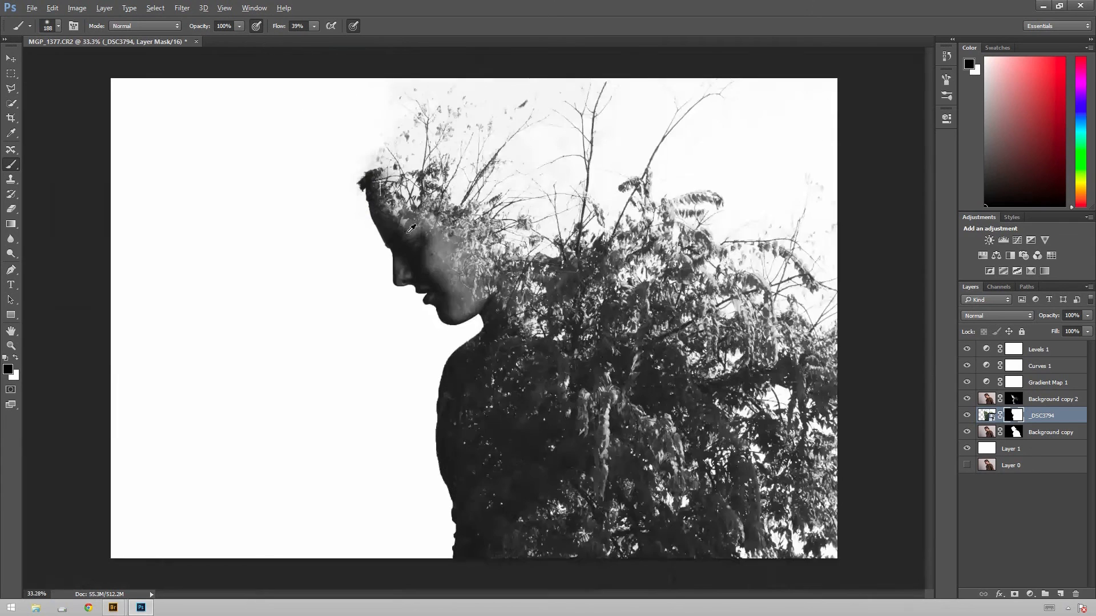
Crop the canvas wider in front of the face and shorter below the shoulders, and fill Layer 1 with white to cover the gap.
key(c)
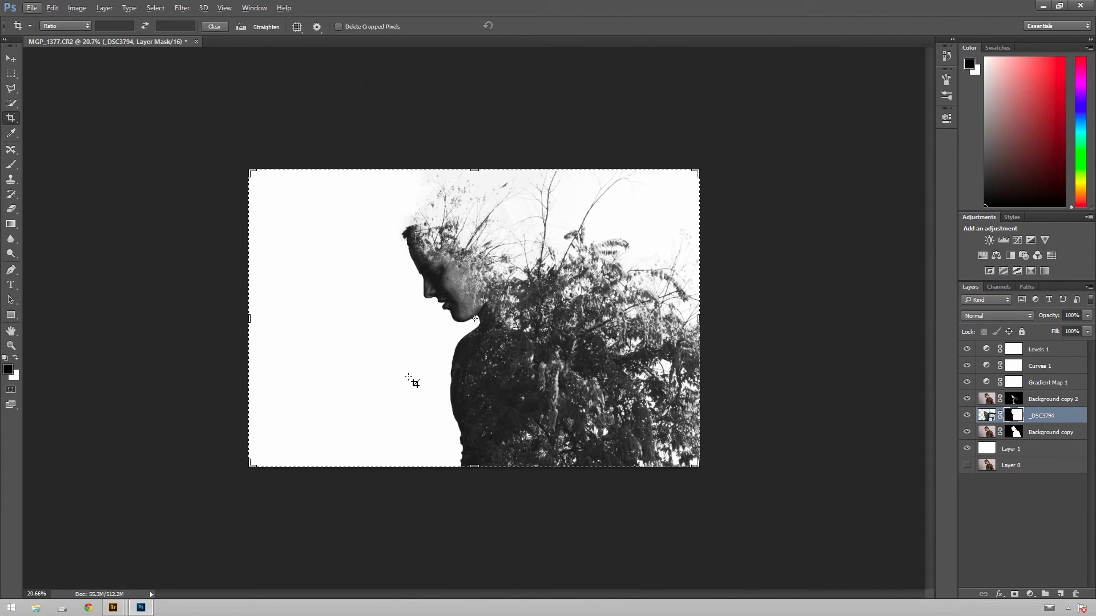
drag(248, 470, 175, 428)
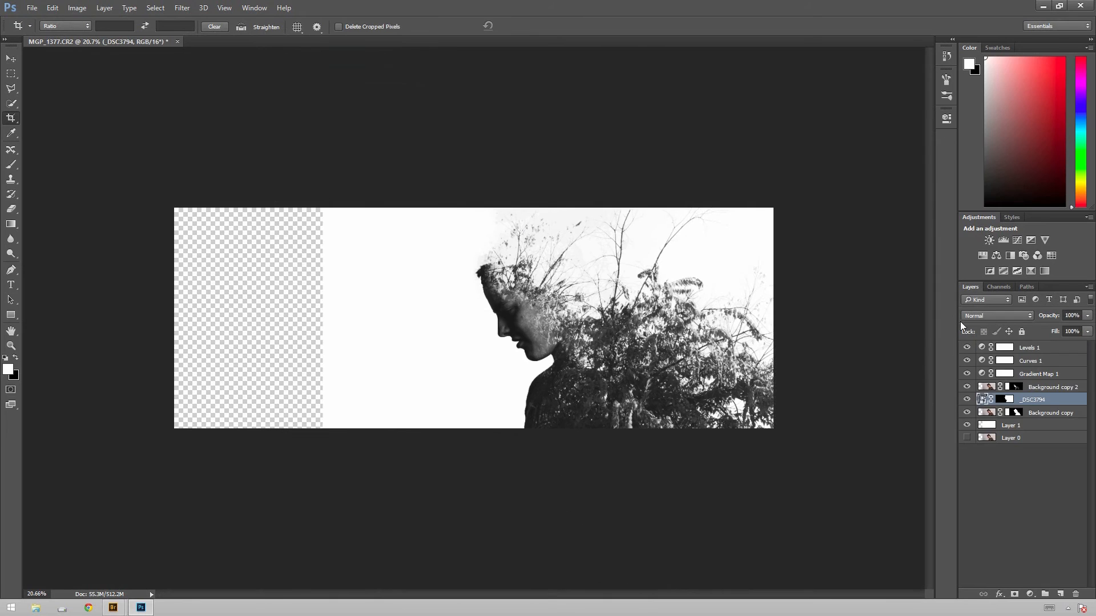
click(1041, 438)
click(1017, 426)
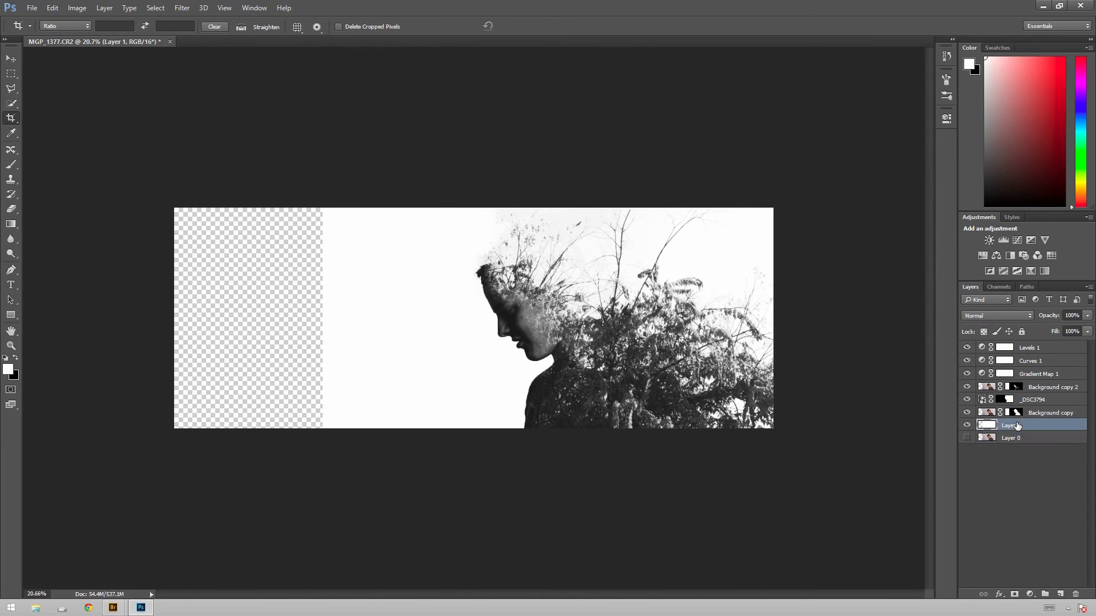
key(alt+BackSpace)
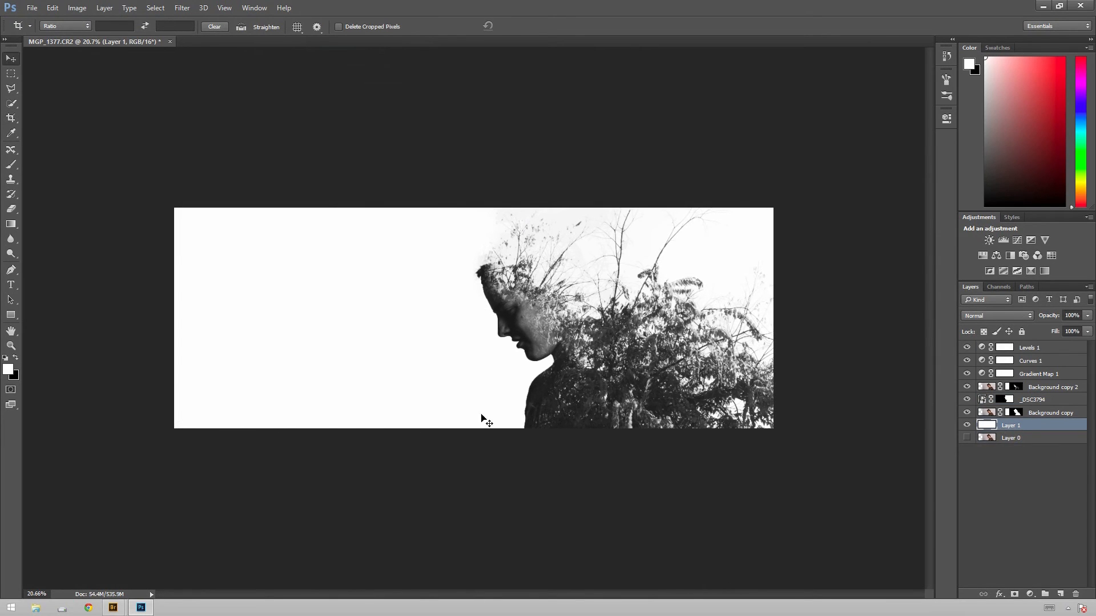
Reposition the image inside a new crop frame so the figure sits higher and slightly farther right.
key(v)
key(c)
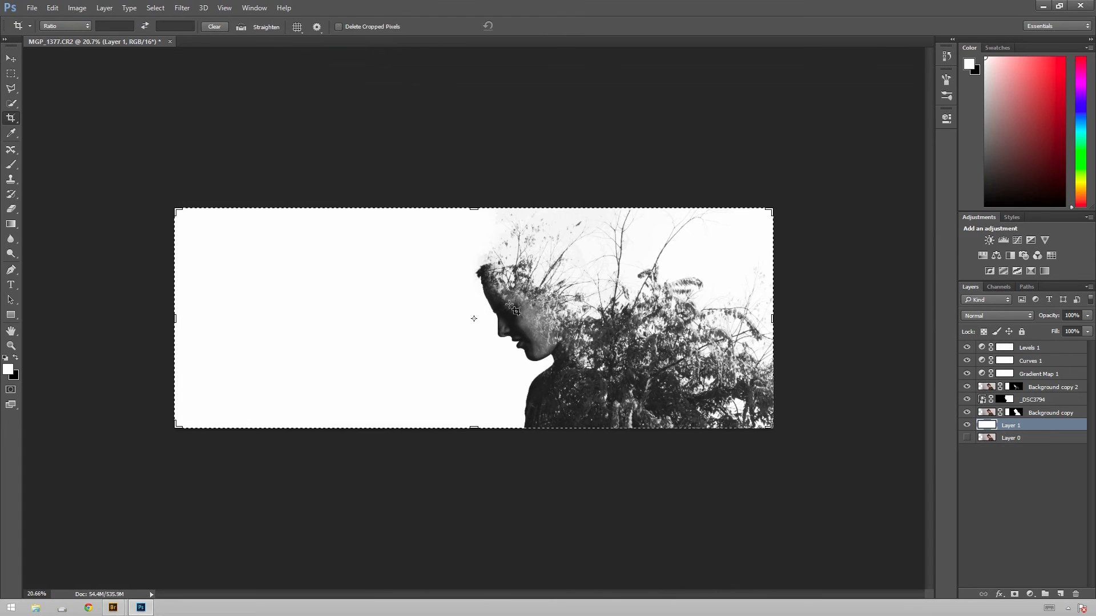
drag(510, 306, 548, 288)
key(ctrl+z)
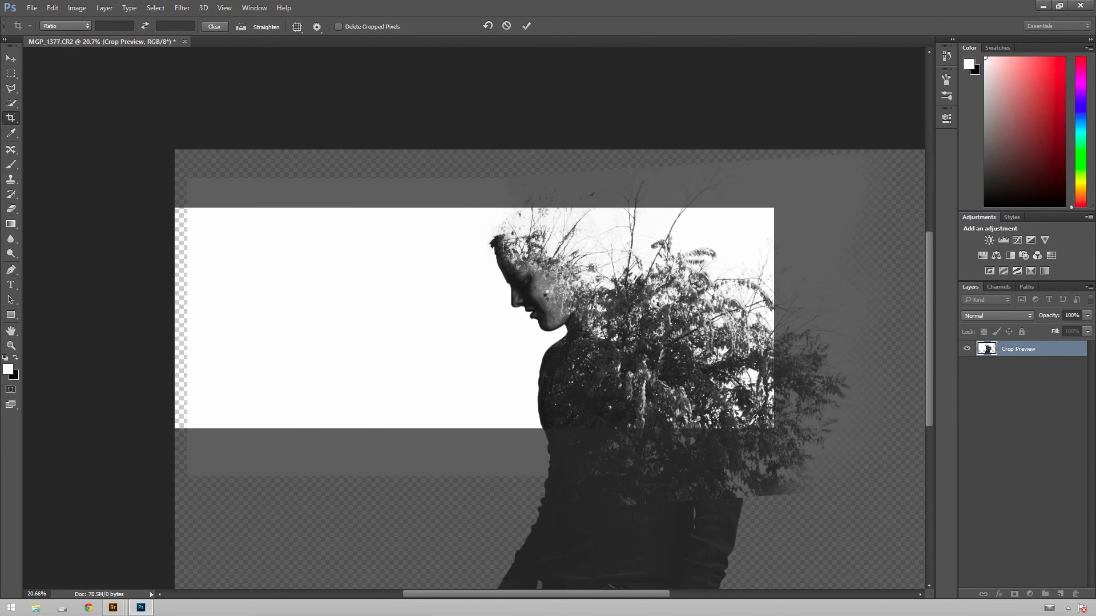